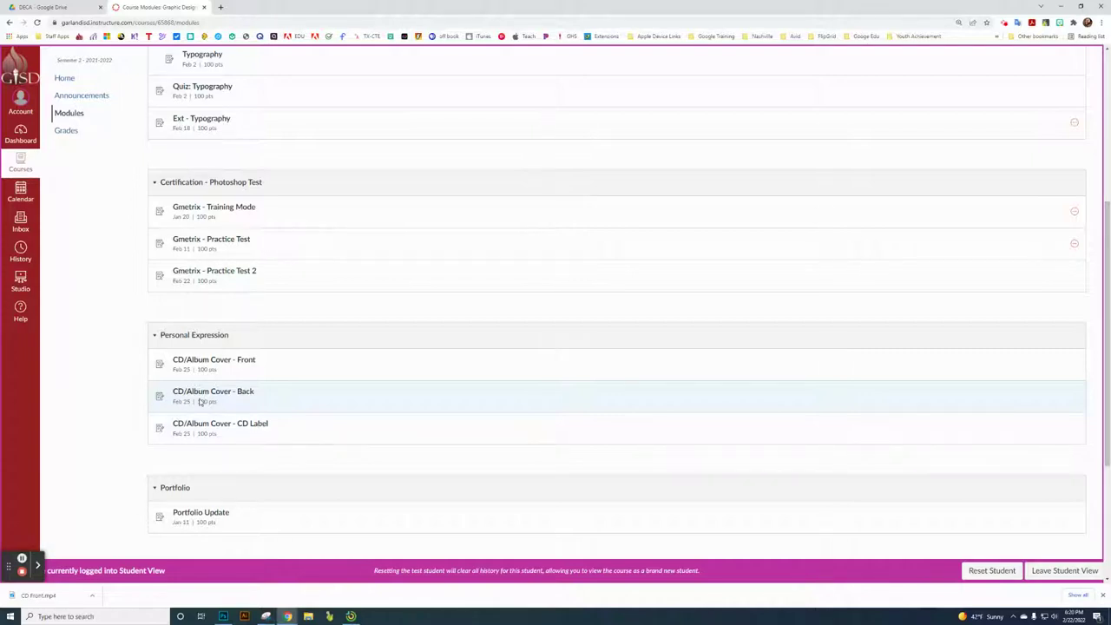
- Open the 'CD/Album Cover - Back' assignment under the Personal Expression module
click(217, 391)
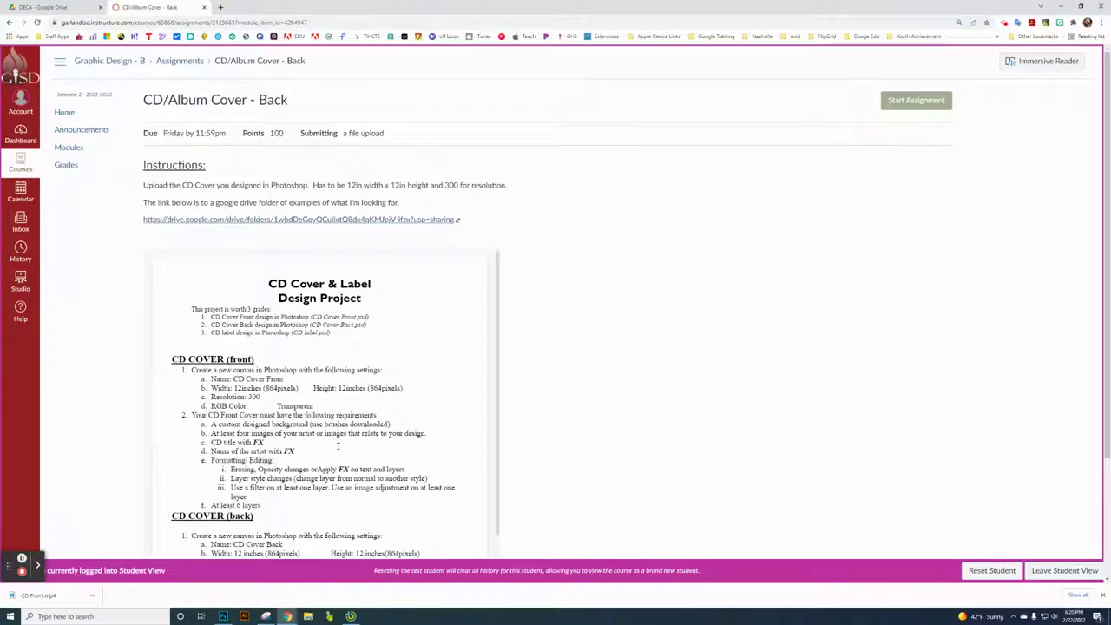
- Highlight the 6-layer requirement and the numbered song list requirement in the instructions PDF
scroll(374, 361, down, 2)
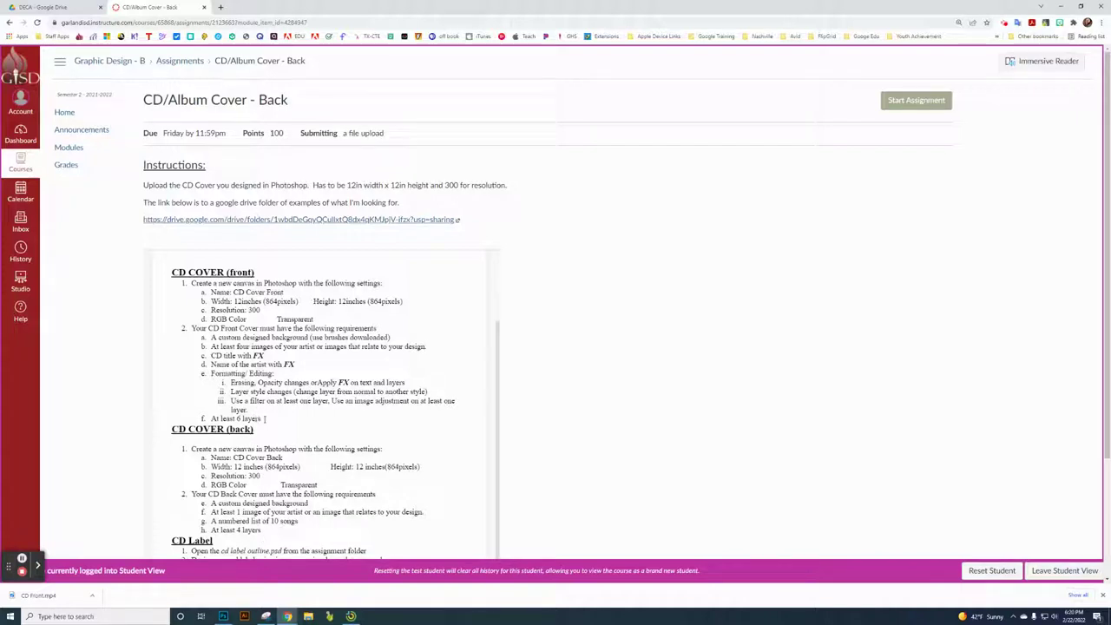
drag(264, 418, 235, 419)
scroll(282, 457, down, 2)
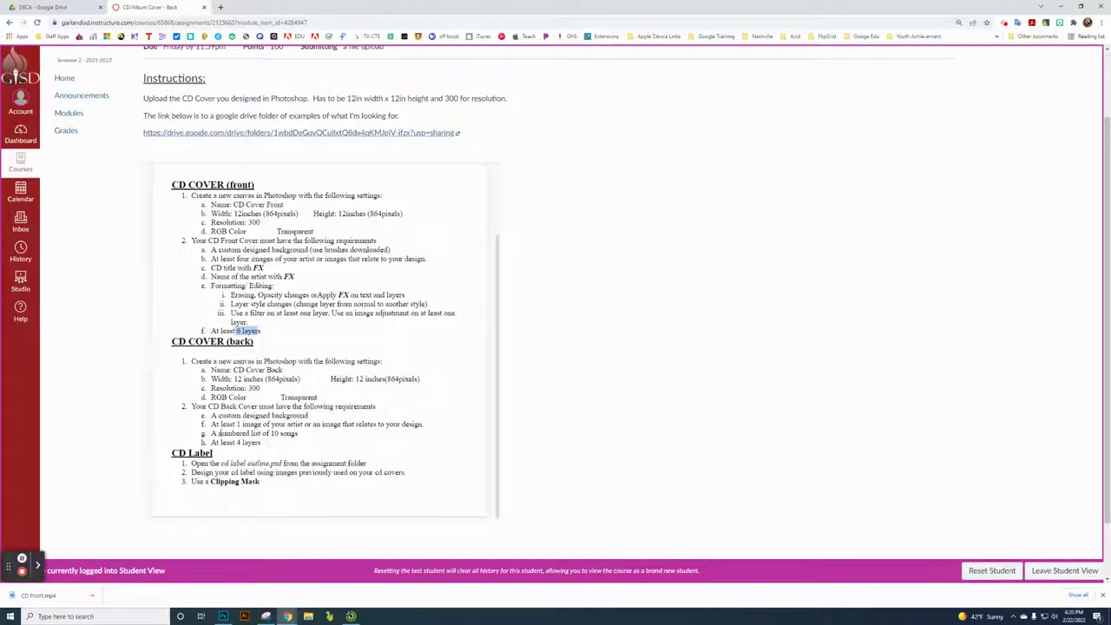
drag(212, 432, 273, 444)
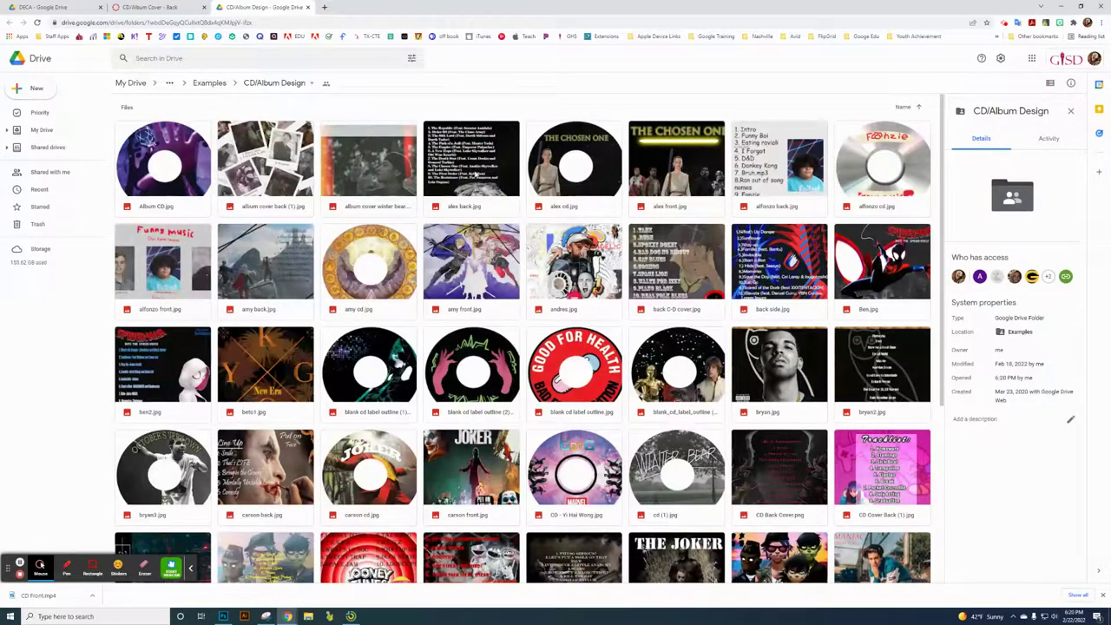
double_click(476, 174)
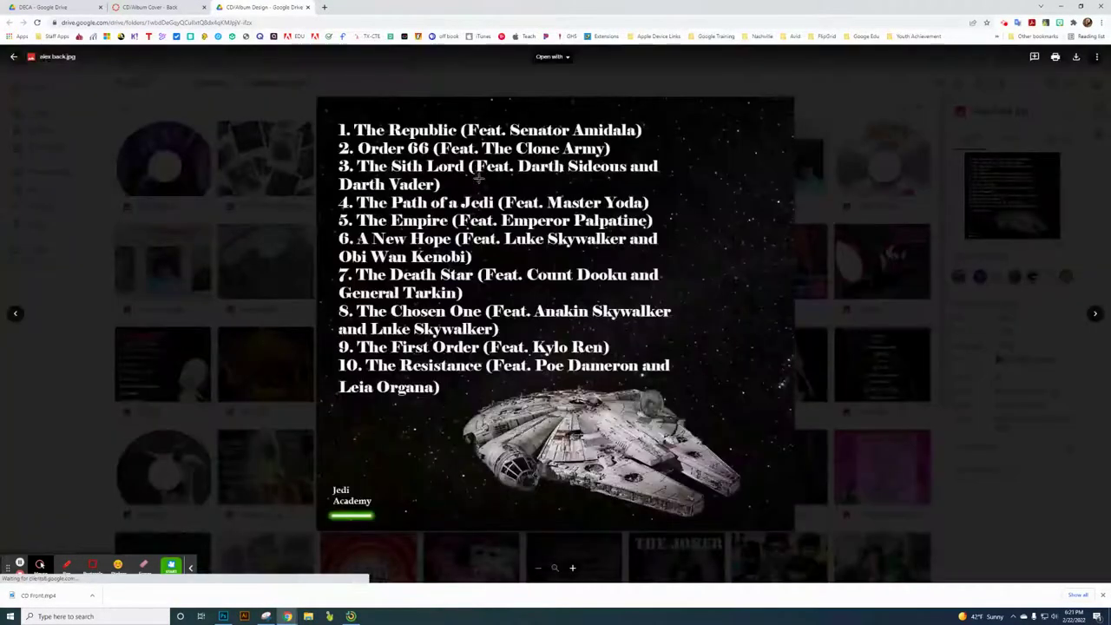
click(888, 301)
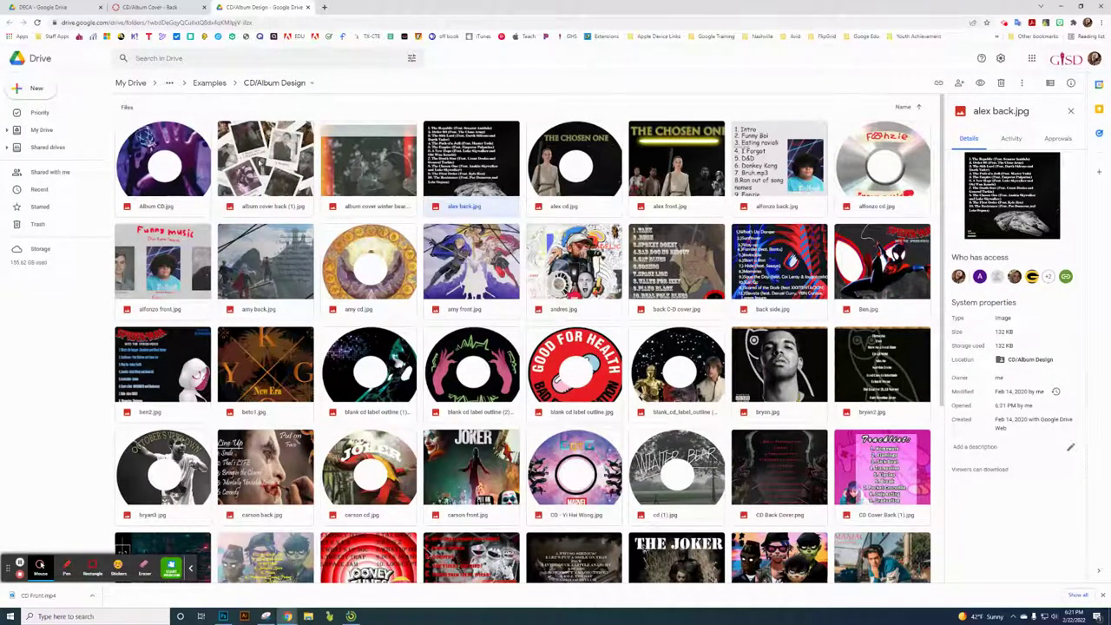
double_click(262, 165)
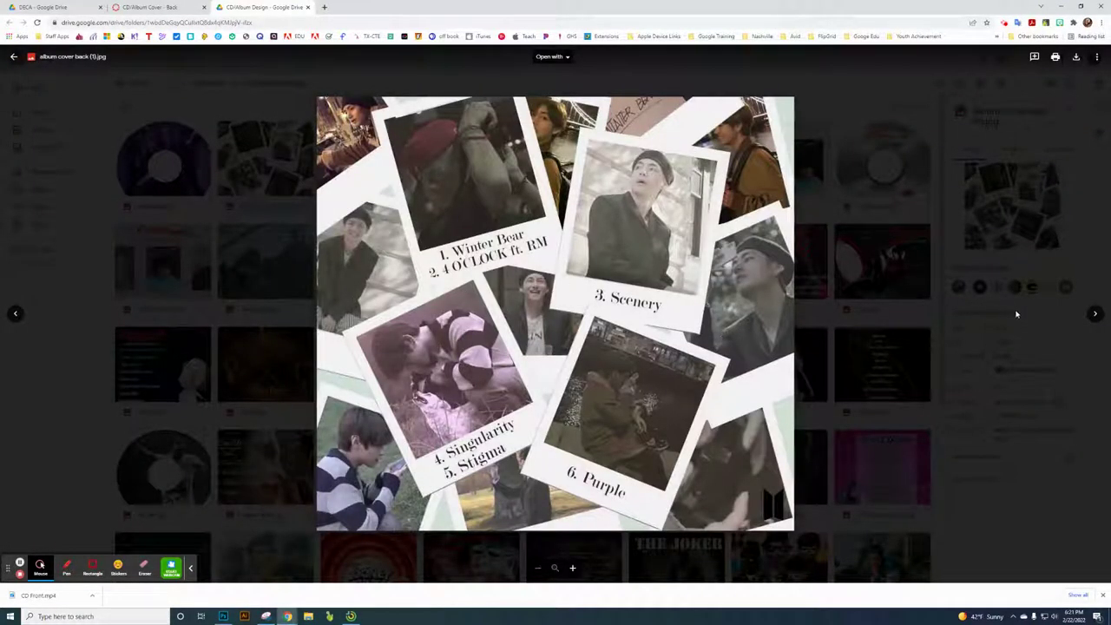
click(981, 334)
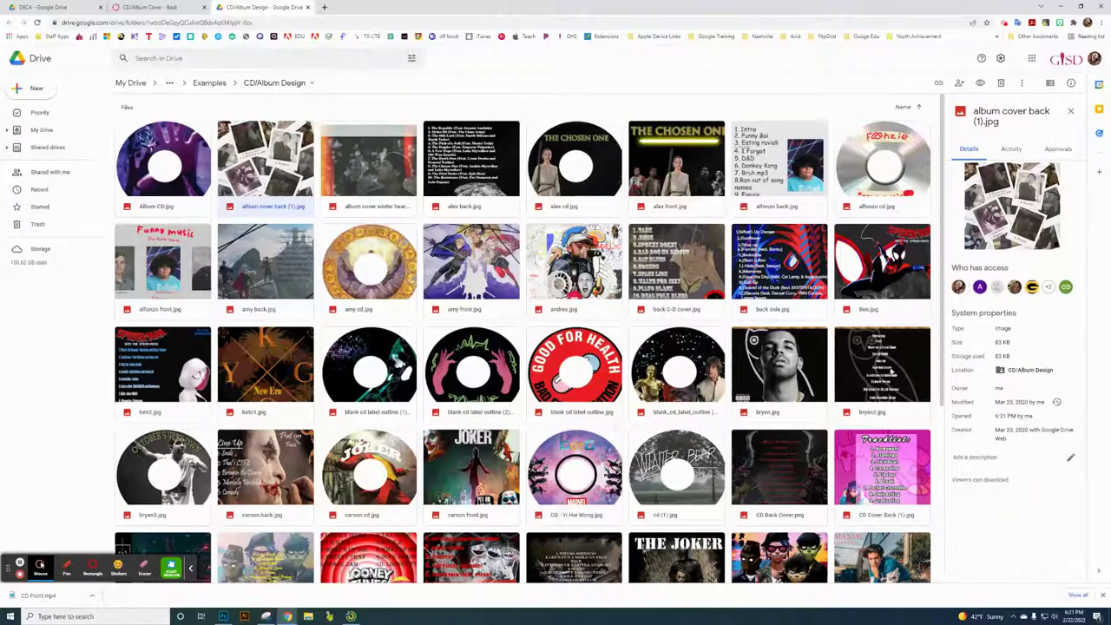
double_click(887, 370)
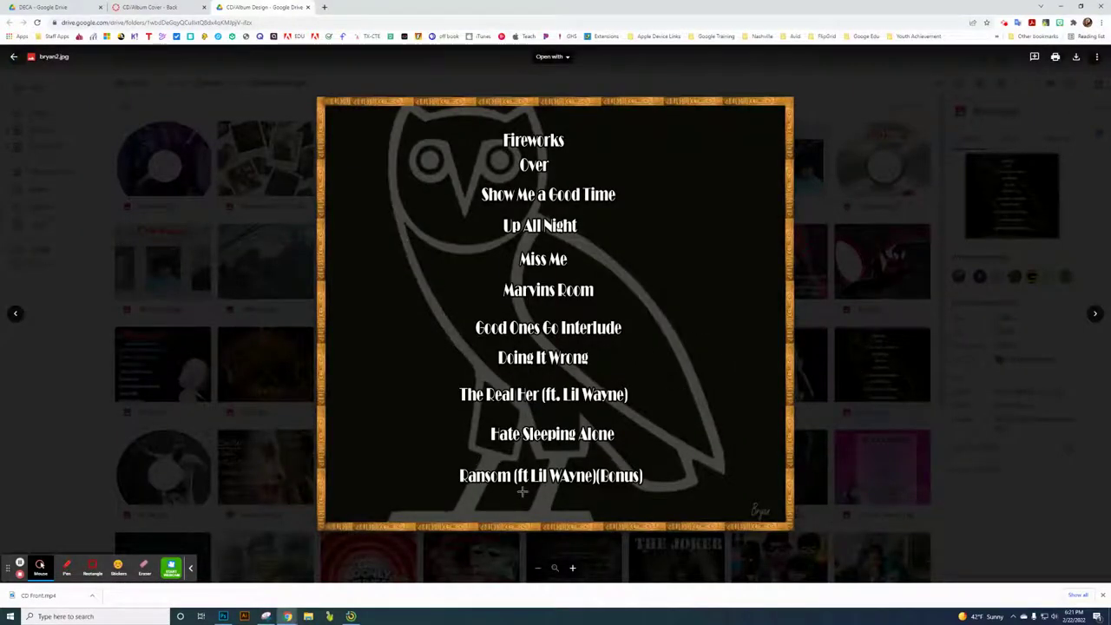
click(865, 367)
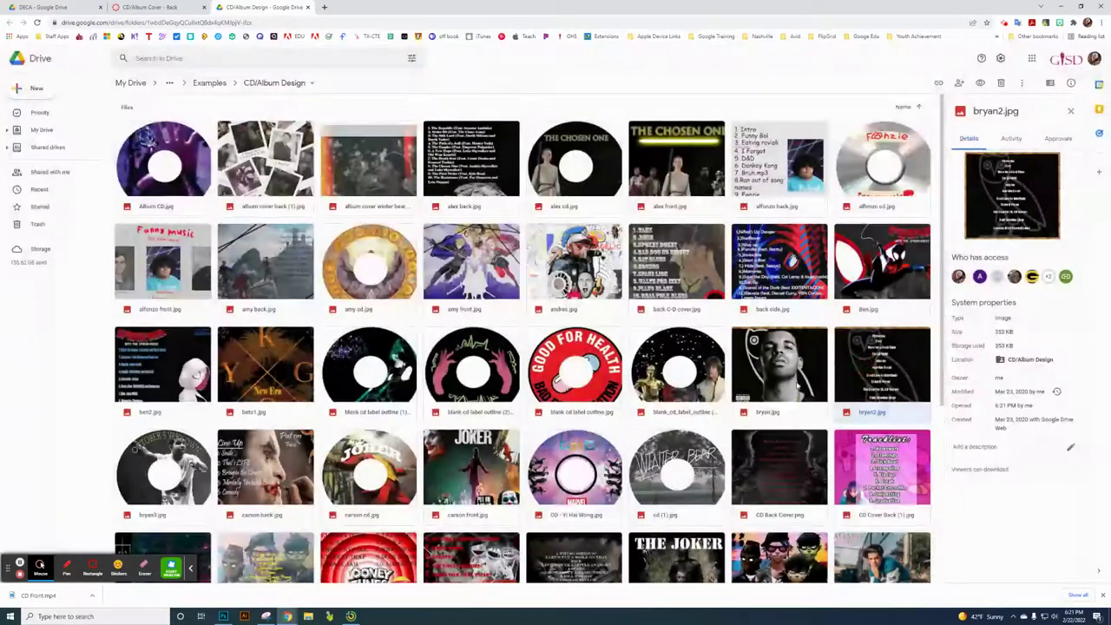
scroll(704, 346, down, 1)
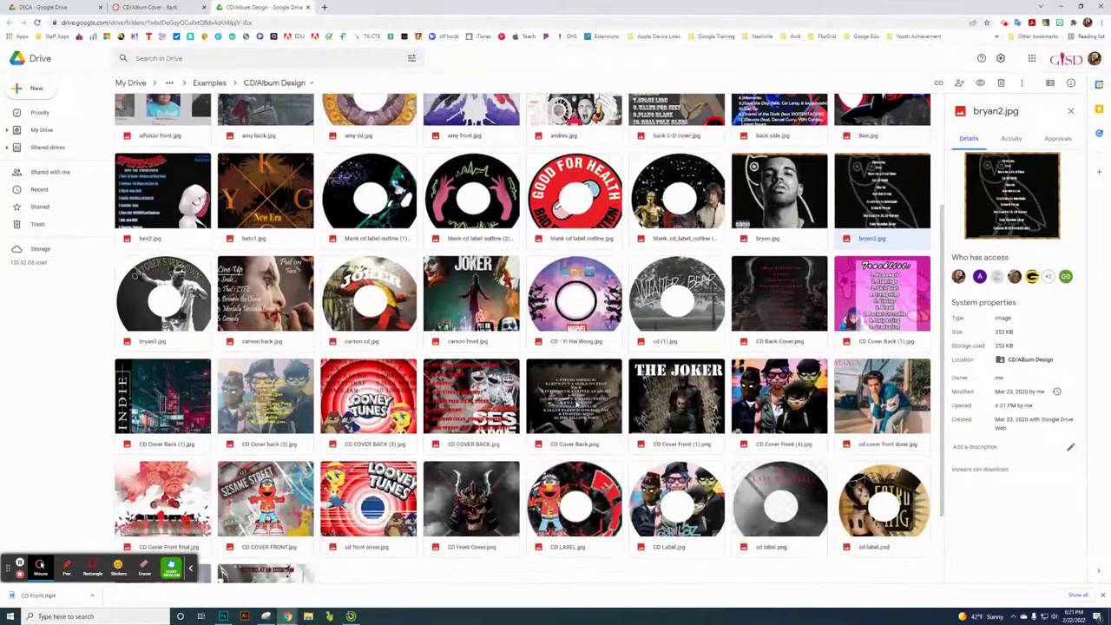
double_click(470, 503)
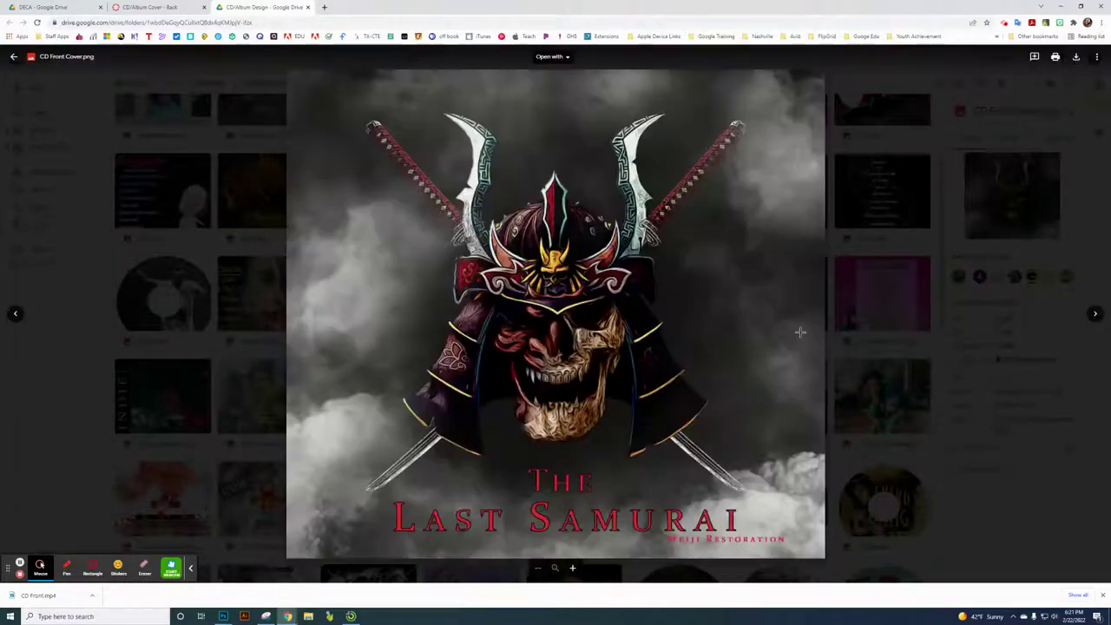
click(880, 319)
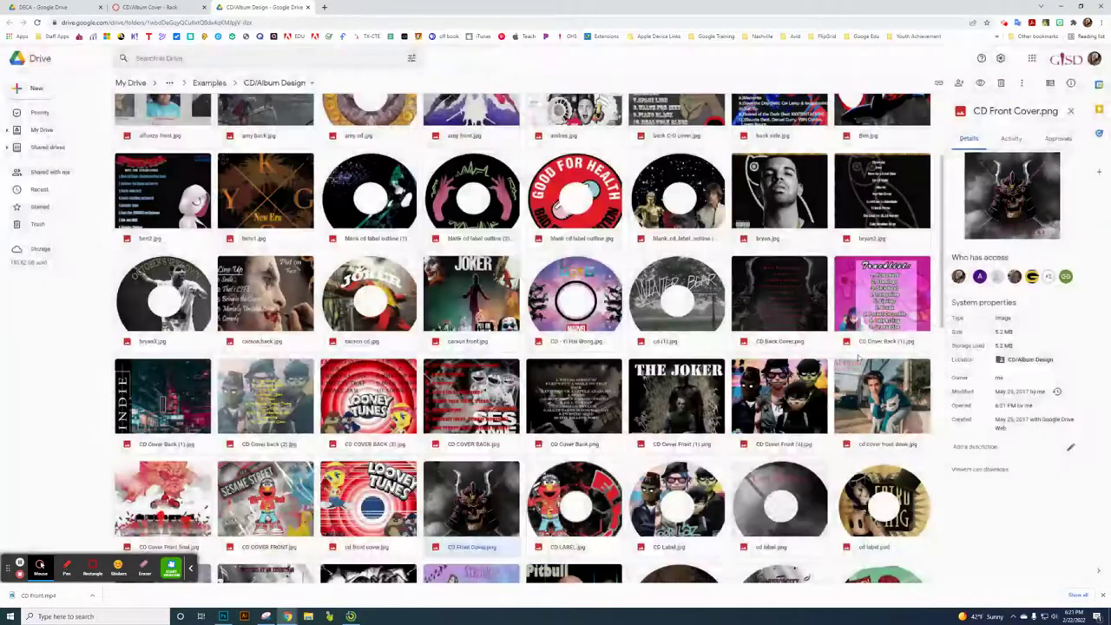
double_click(776, 303)
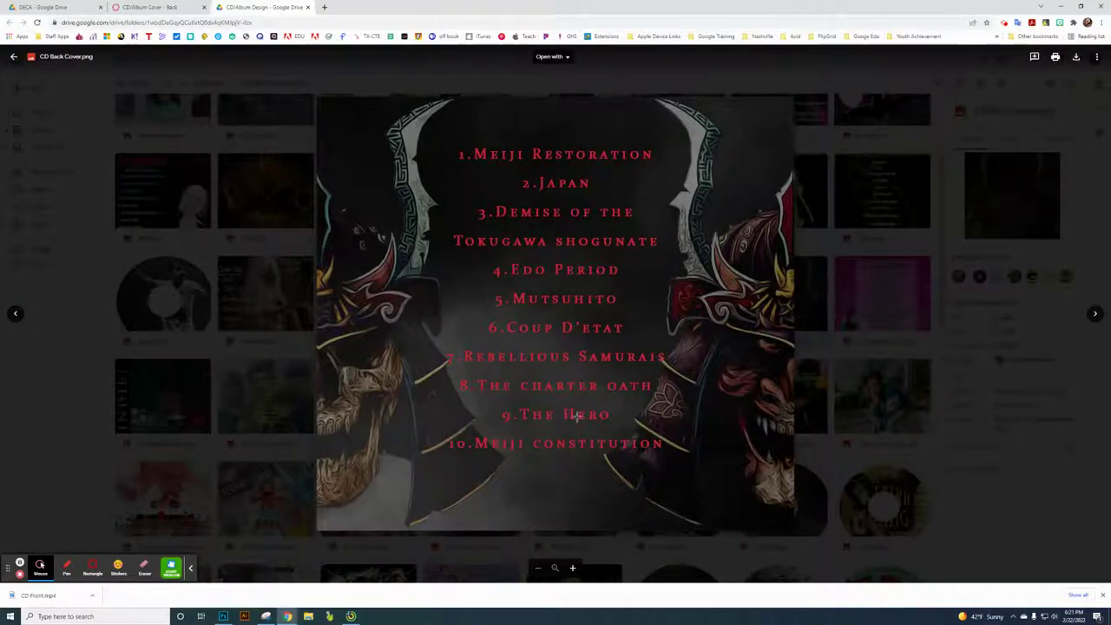
click(943, 320)
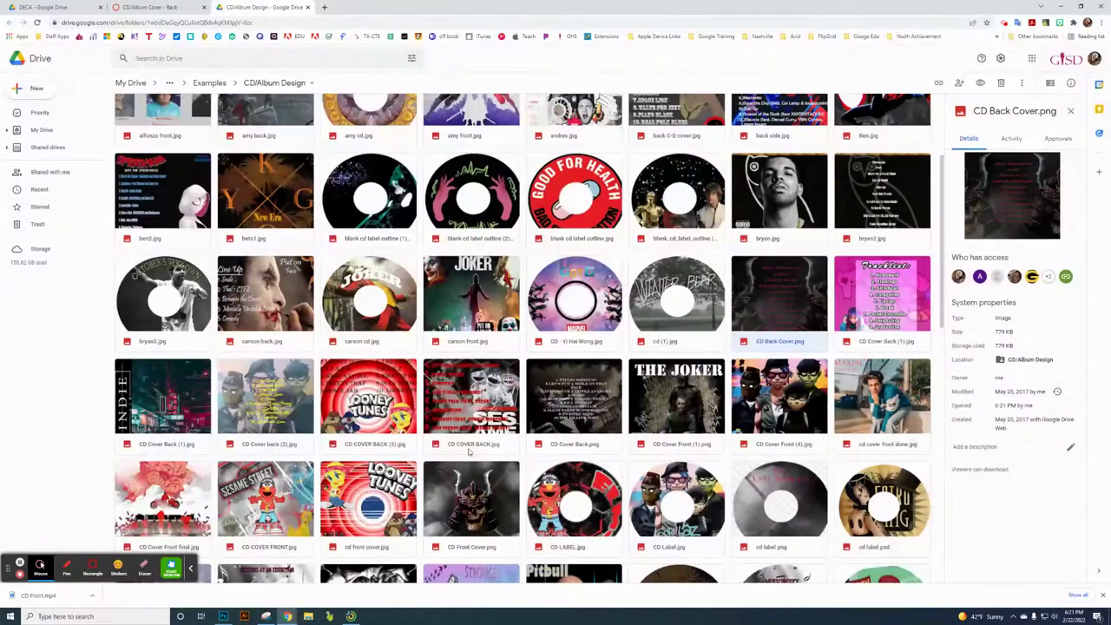
scroll(469, 451, down, 1)
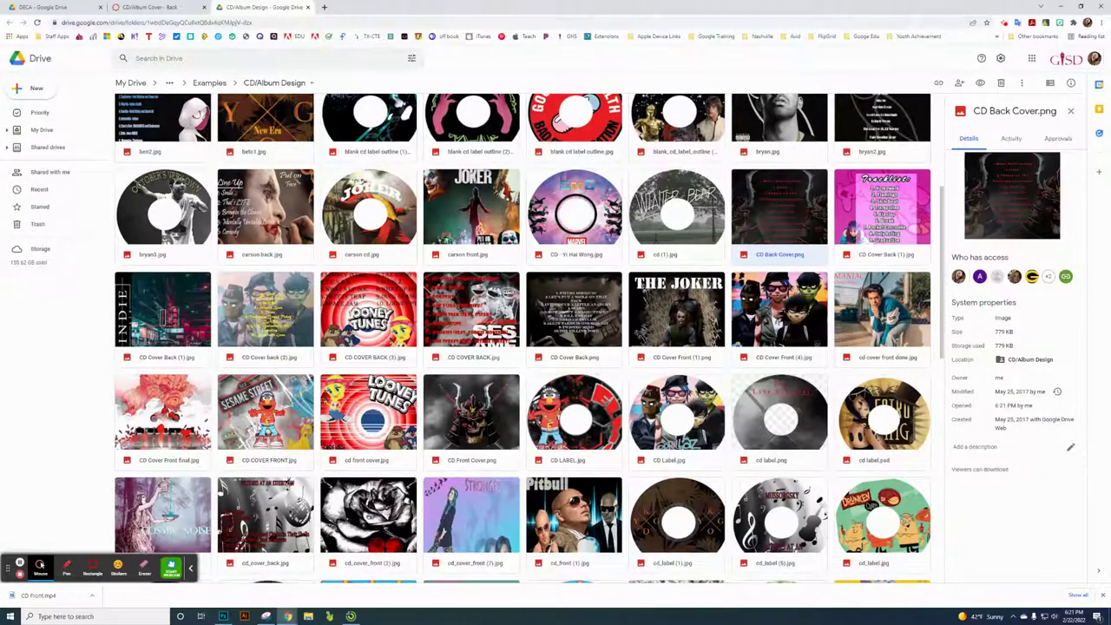
double_click(369, 419)
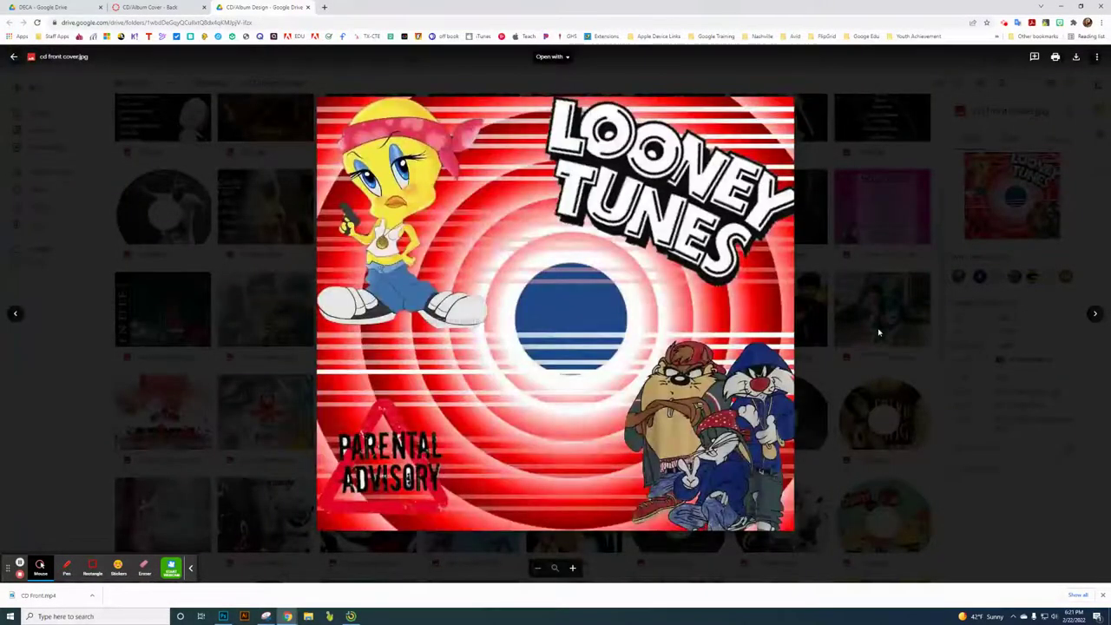
click(878, 325)
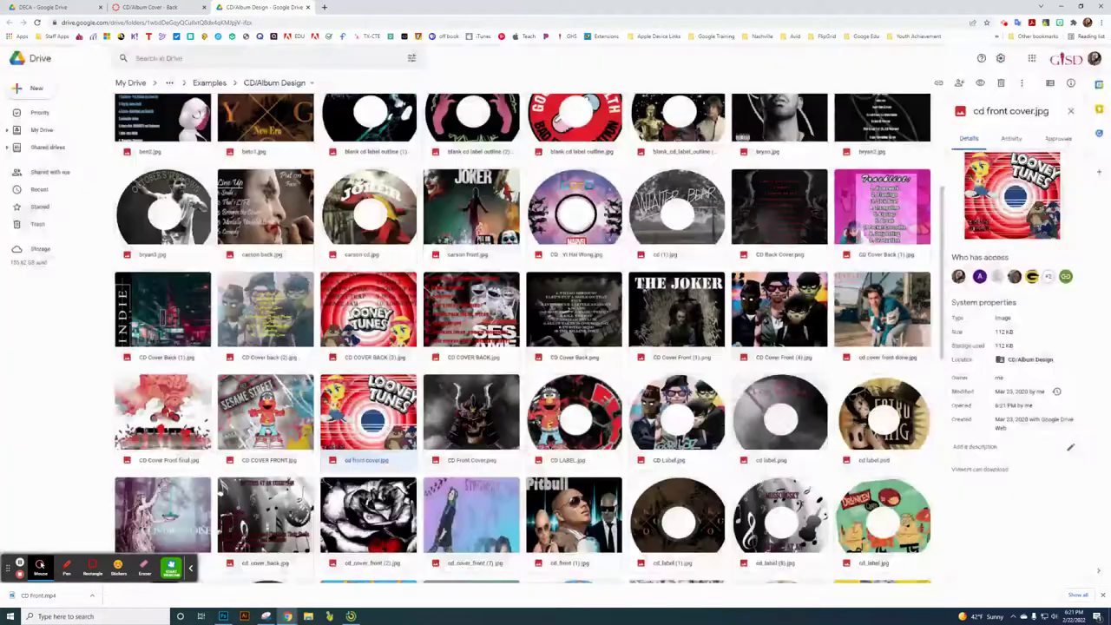
double_click(368, 310)
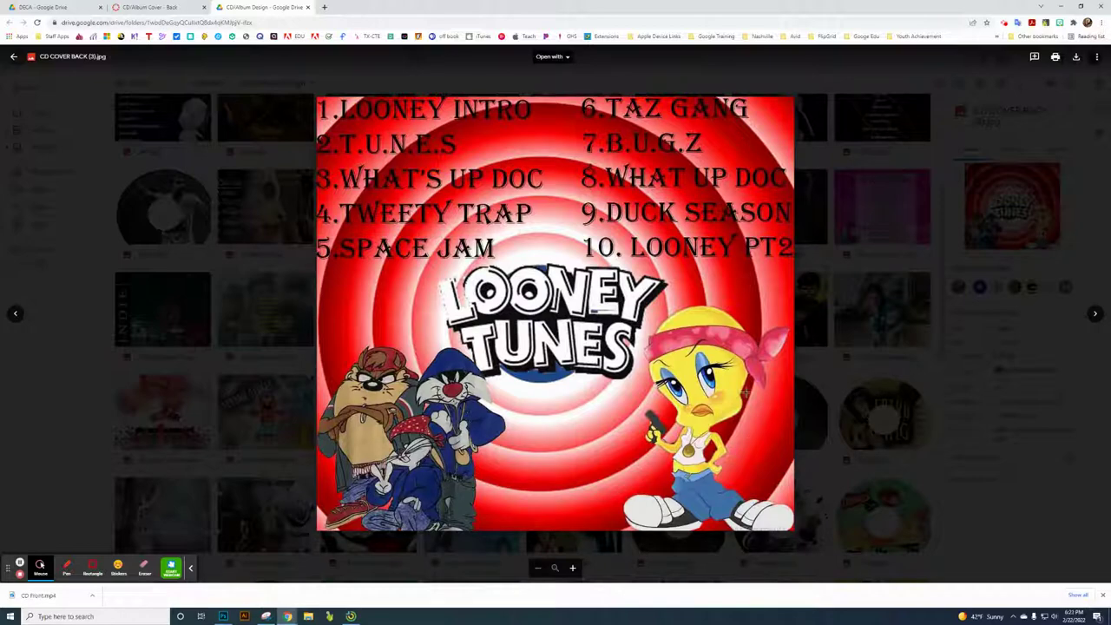
click(904, 278)
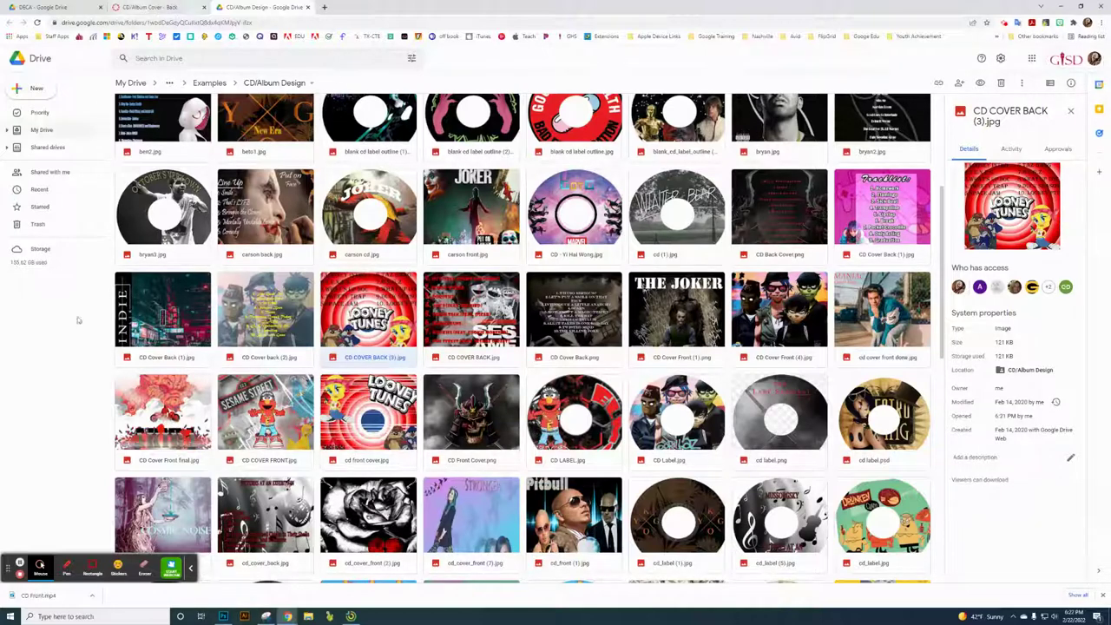
- Switch to Photoshop and close the CD Front document
click(14, 616)
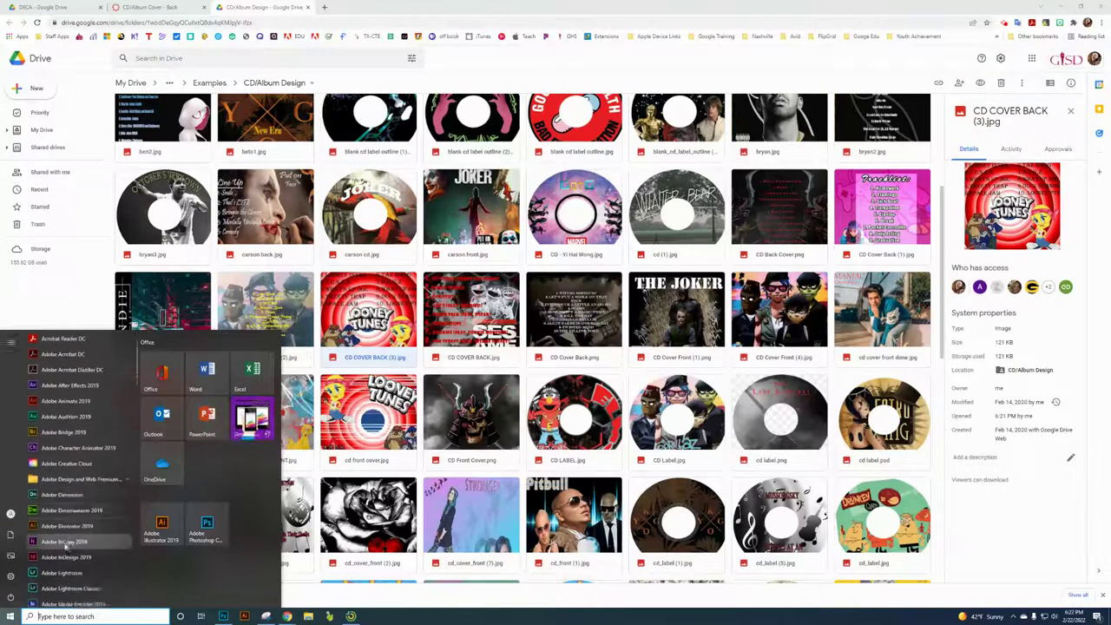
scroll(70, 538, down, 2)
click(94, 553)
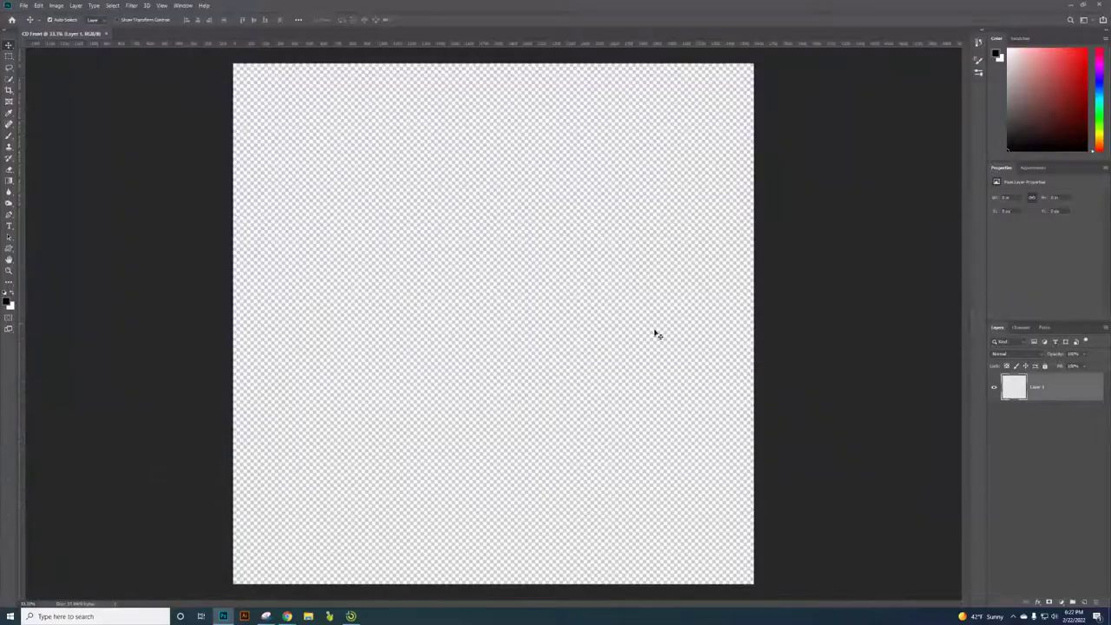
click(108, 34)
- Create a 12 x 12 inch, 300 ppi RGB document named CD Back with transparent background
click(35, 122)
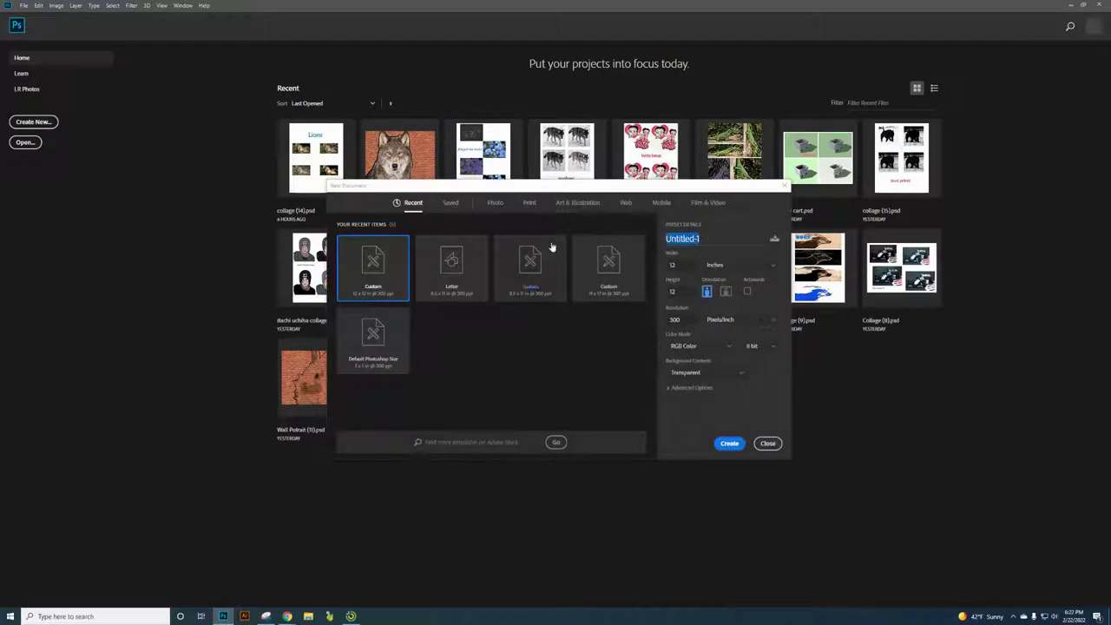
text(C)
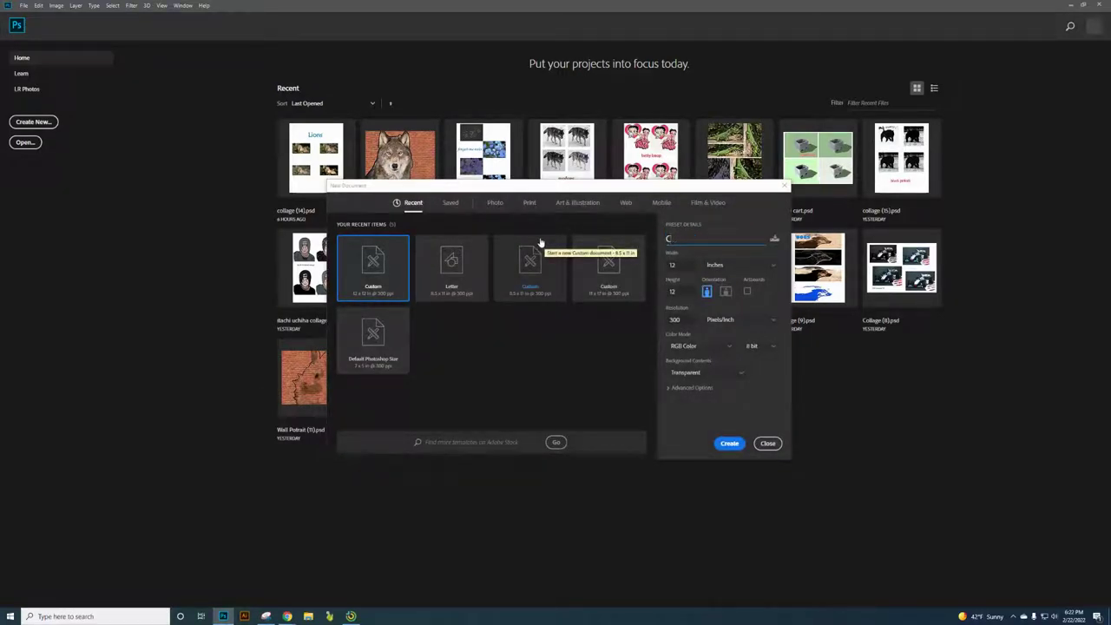
text(oD Back)
click(682, 268)
click(681, 294)
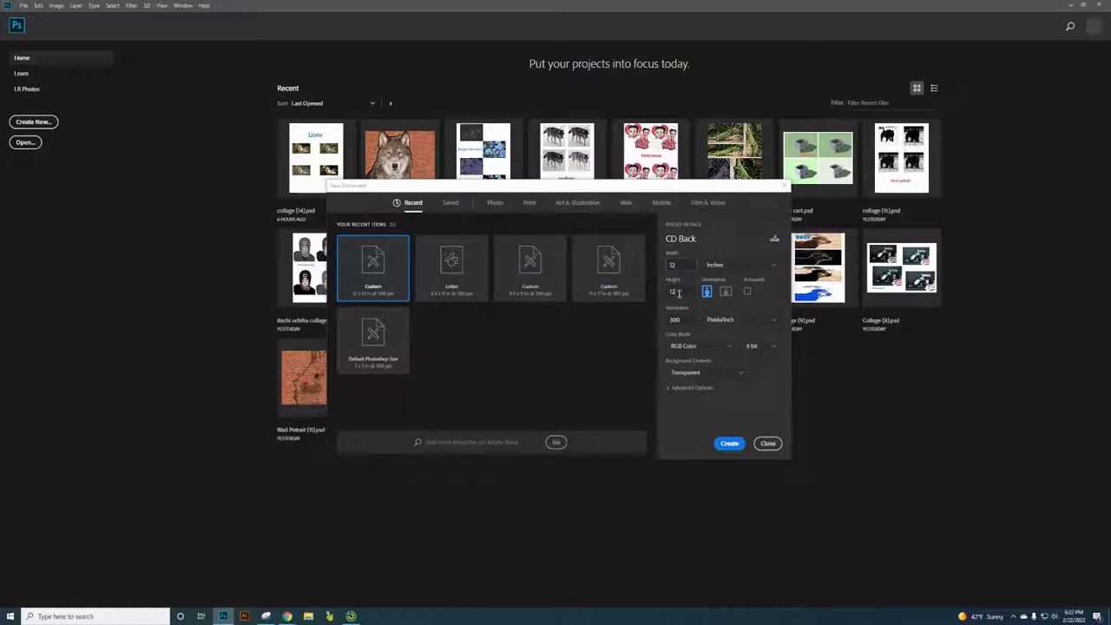
click(724, 379)
scroll(712, 399, down, 1)
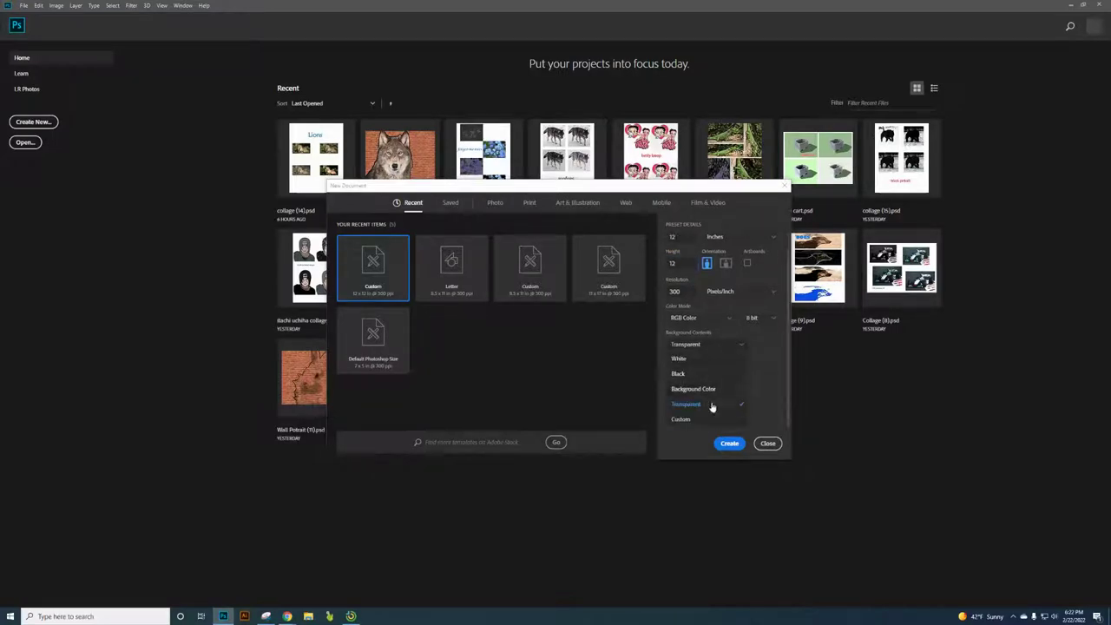
click(710, 405)
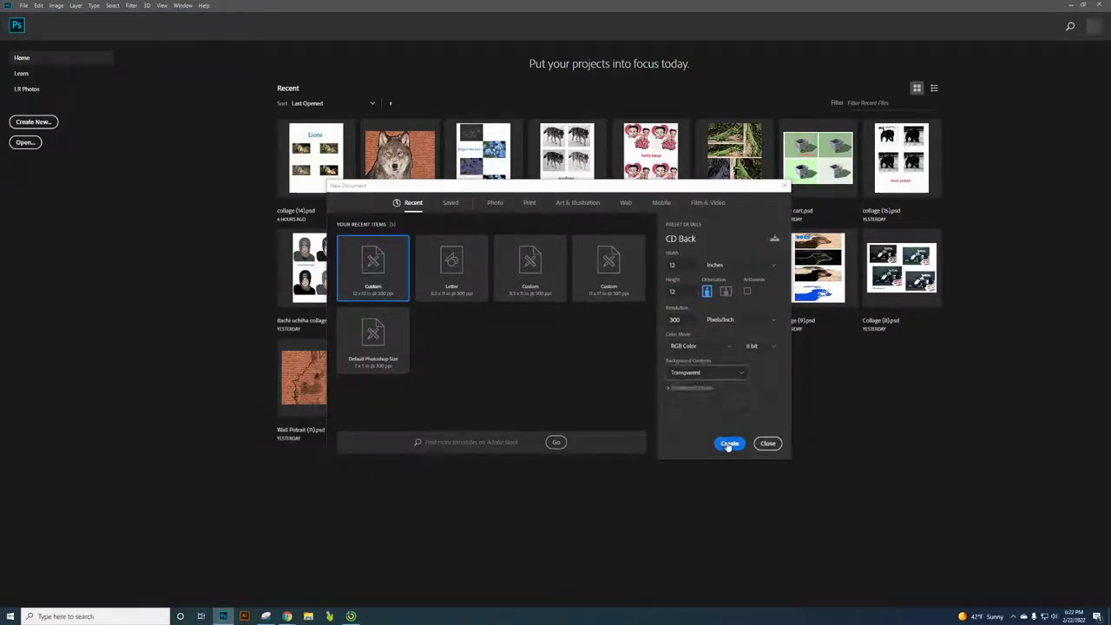
click(729, 445)
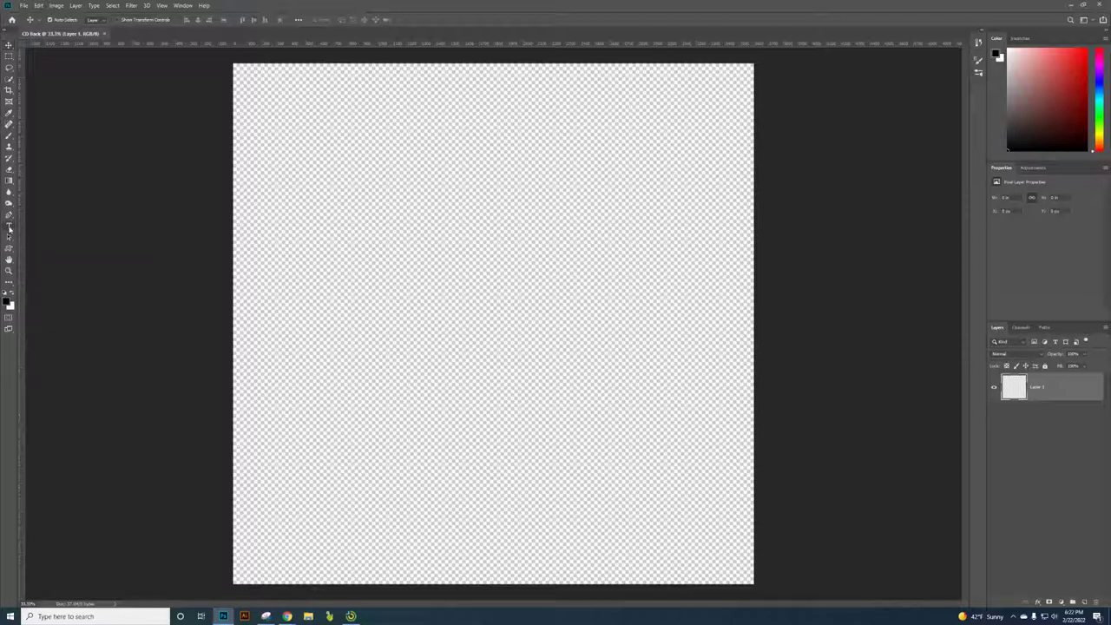
- Add a text layer near the top left and replace its placeholder with '1.h'
key(t)
click(307, 130)
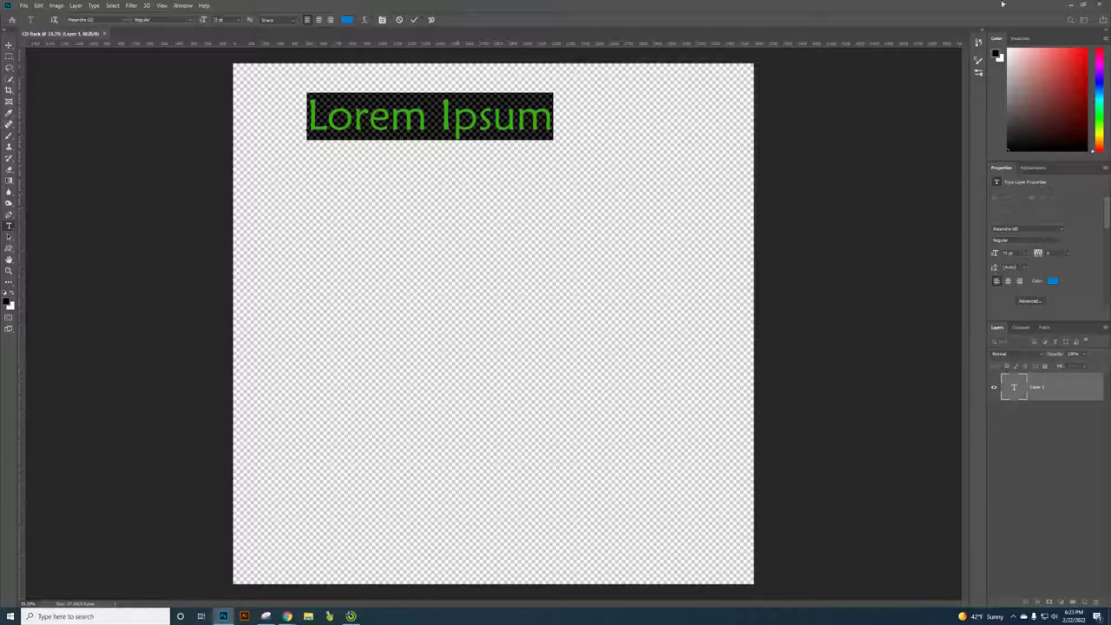
click(414, 19)
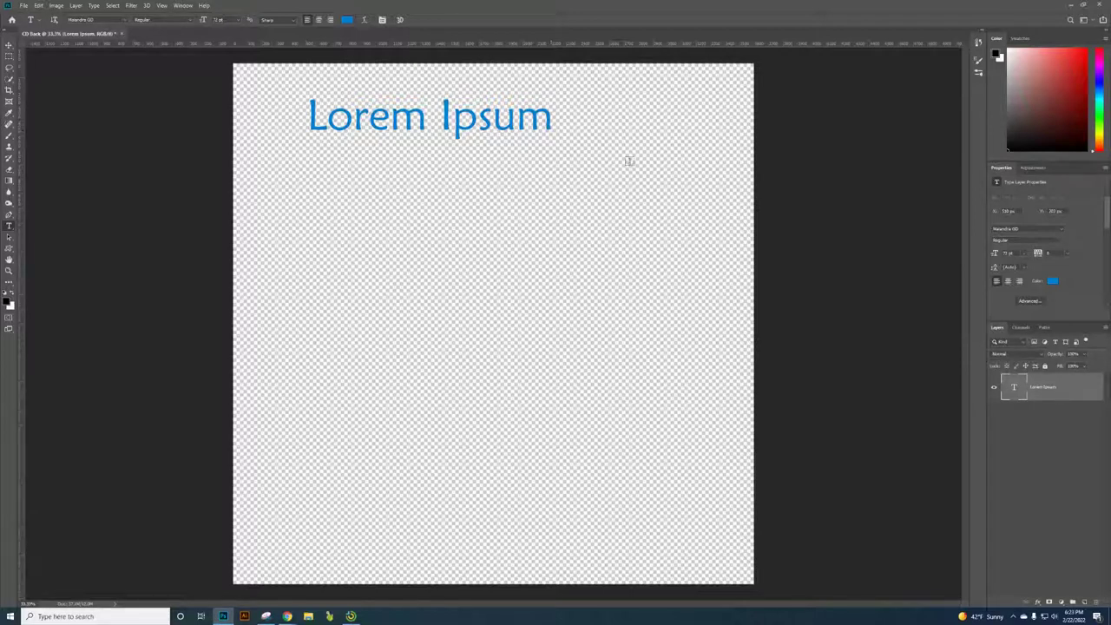
double_click(1015, 388)
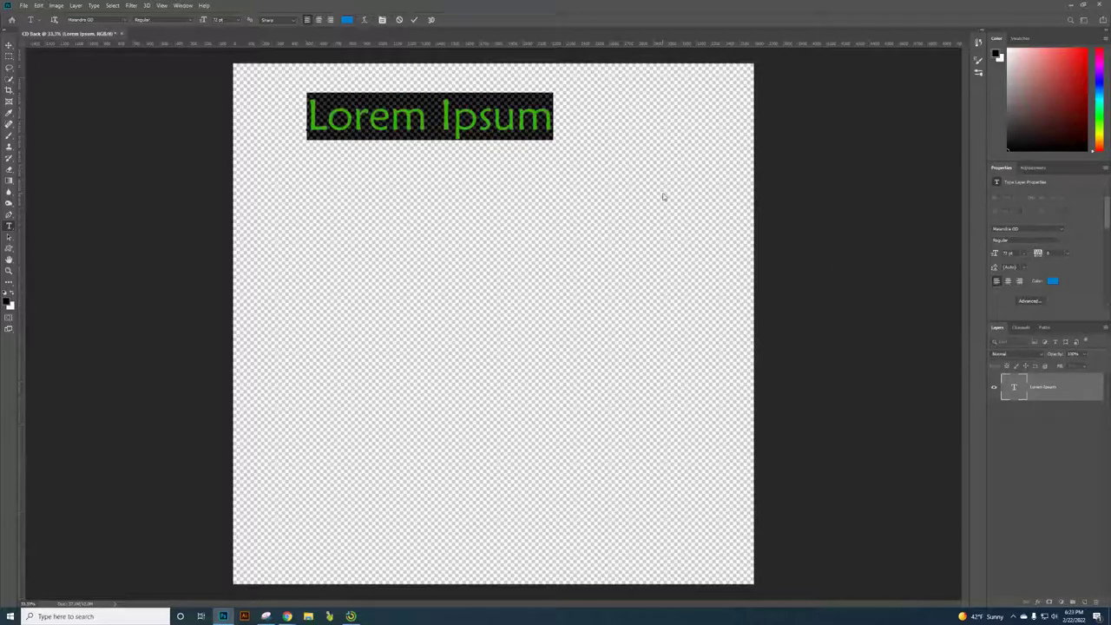
text(1.h)
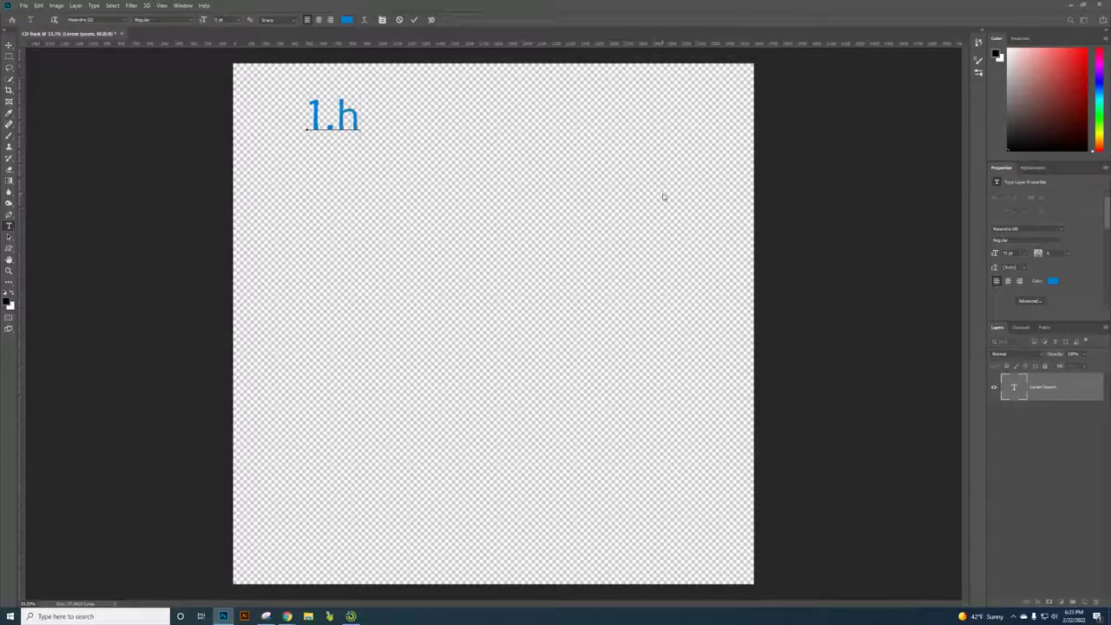
key(ctrl+Return)
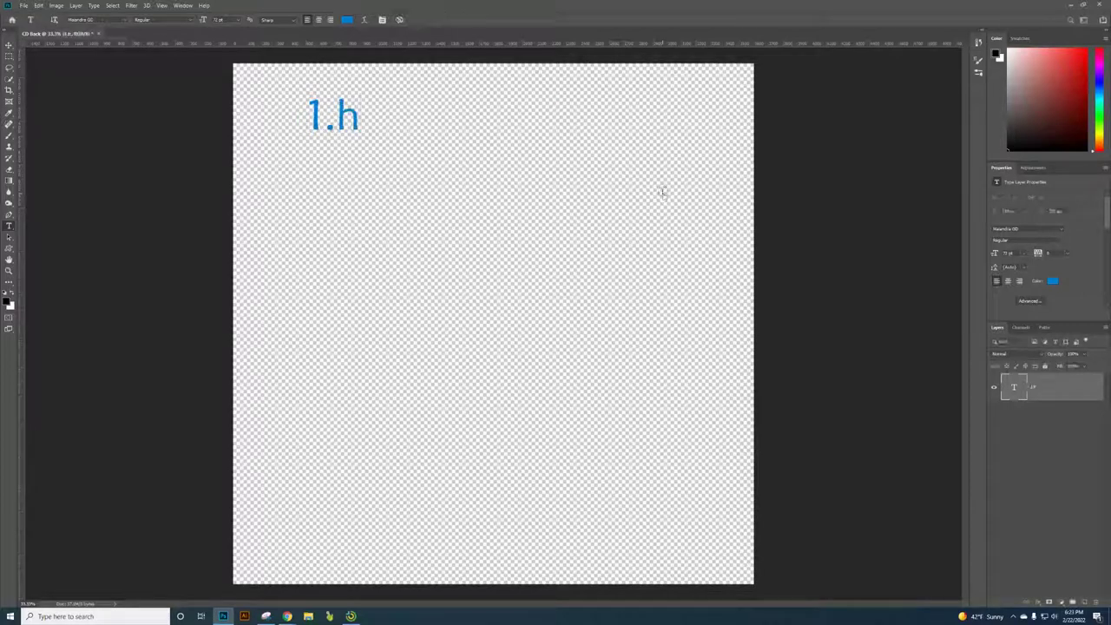
- Lower the text layer to 20% opacity, then cancel attempted edits so the text remains
key(Escape)
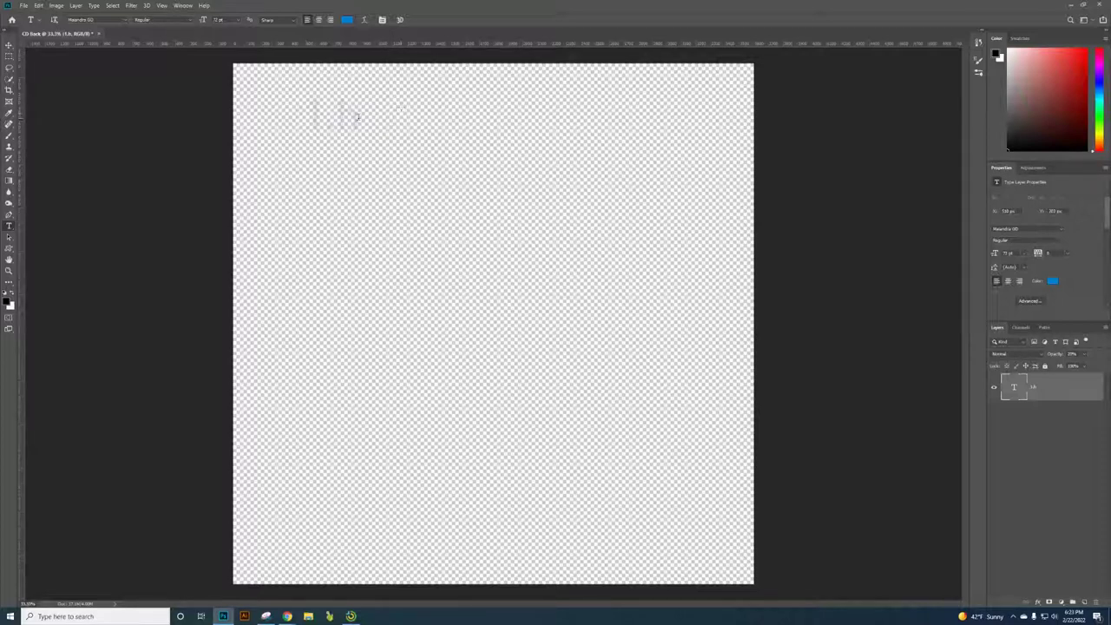
click(357, 114)
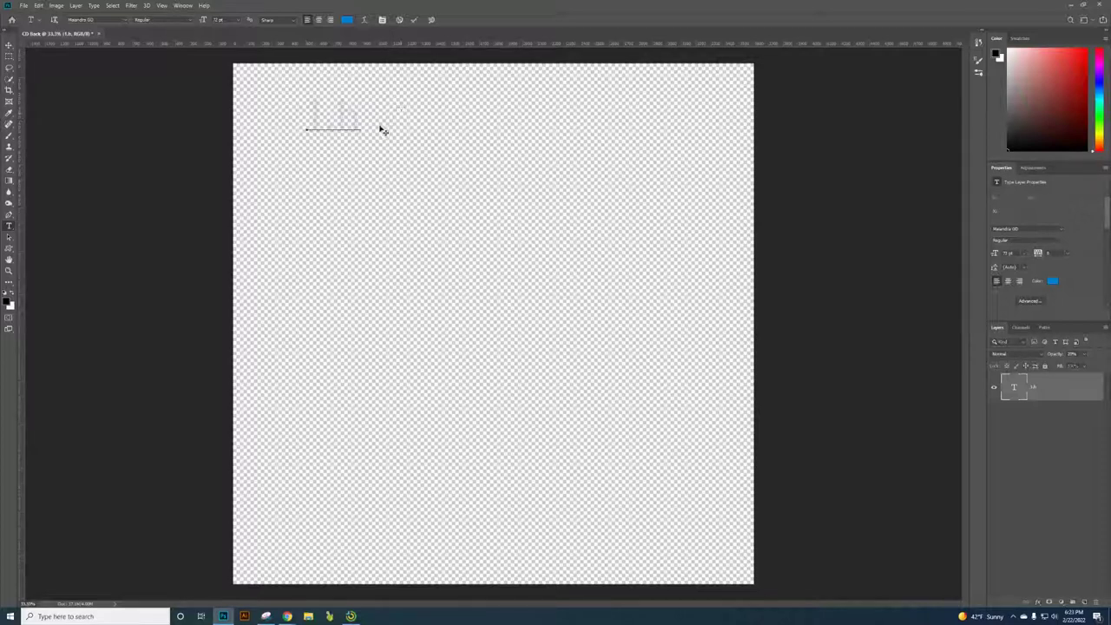
click(399, 21)
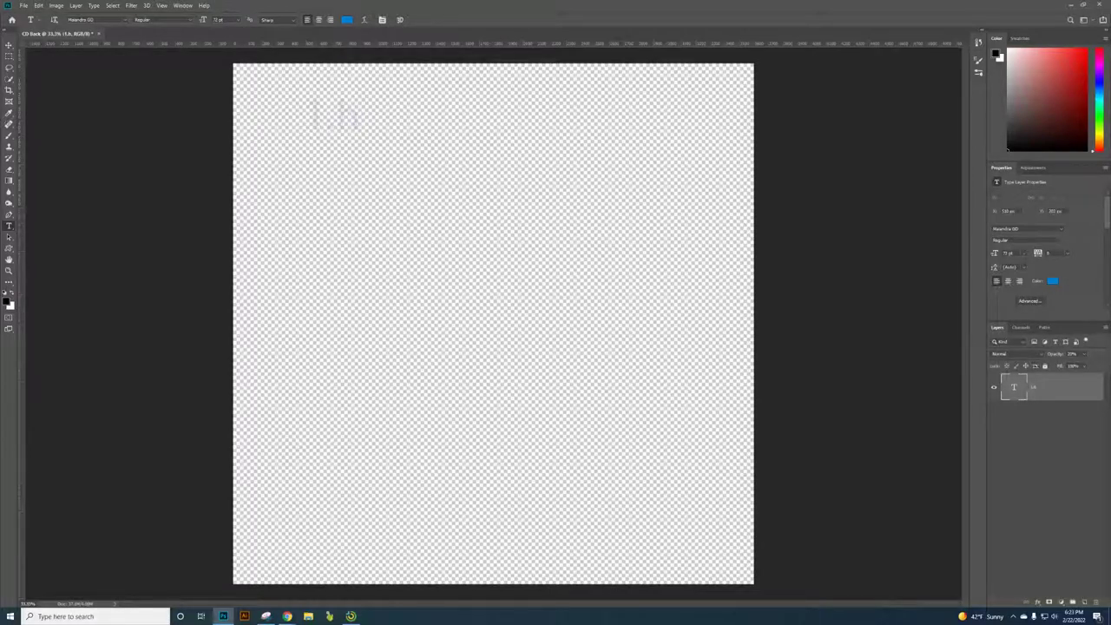
double_click(1016, 387)
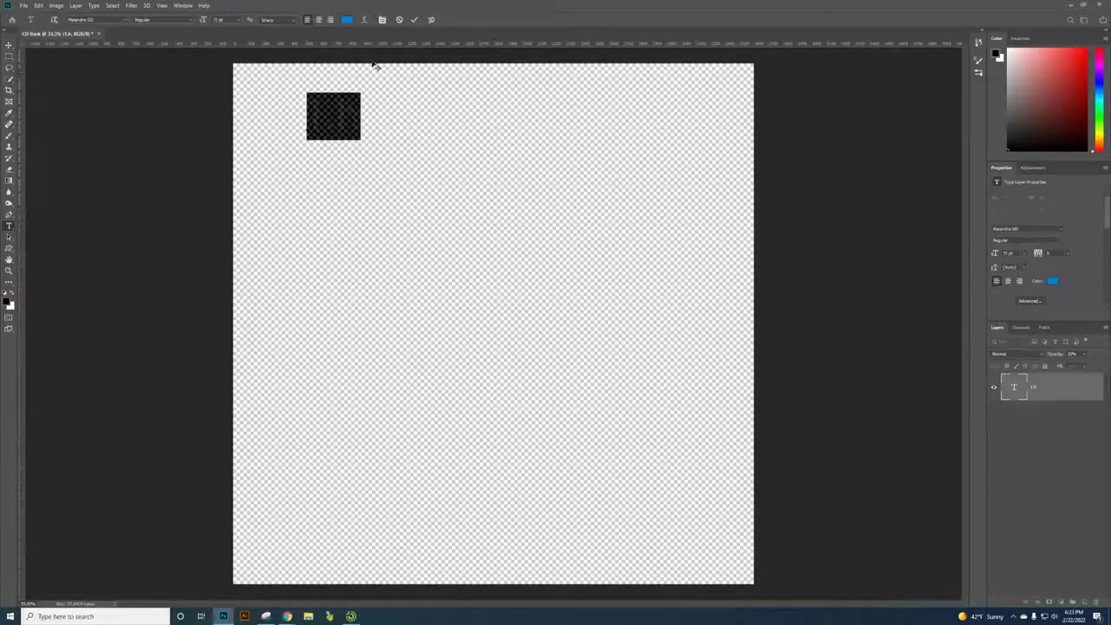
key(BackSpace)
click(401, 22)
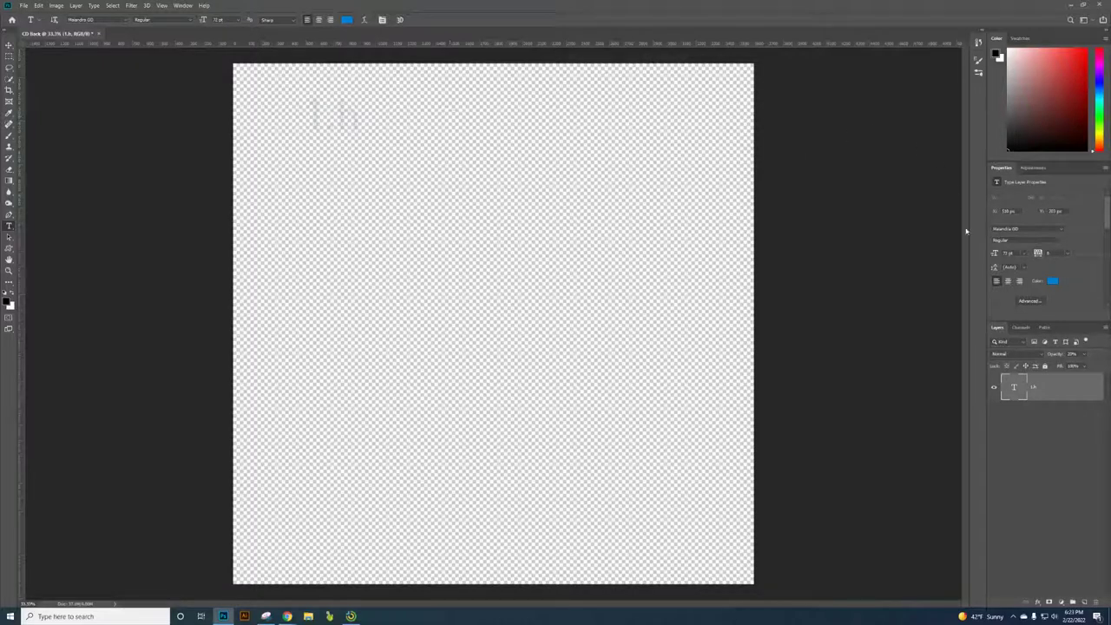
- Revert to the top CD Back snapshot in History, discarding the text layer
click(978, 43)
click(903, 55)
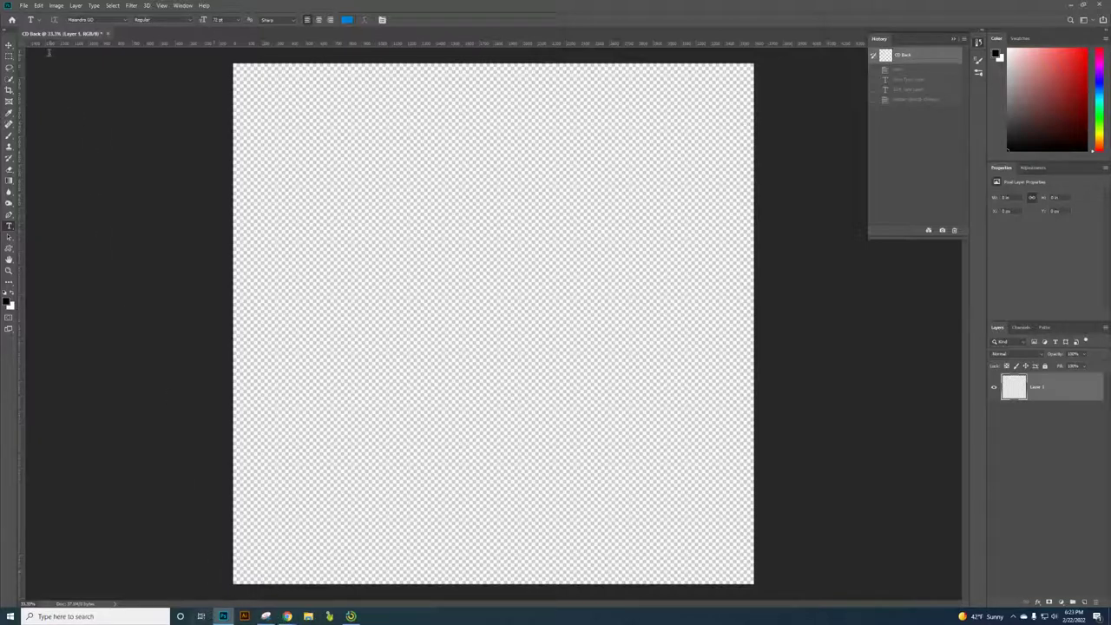
- Save the blank canvas as JPEG 'CD Back.jpg' in Downloads with default quality options
click(25, 6)
mouse_move(38, 5)
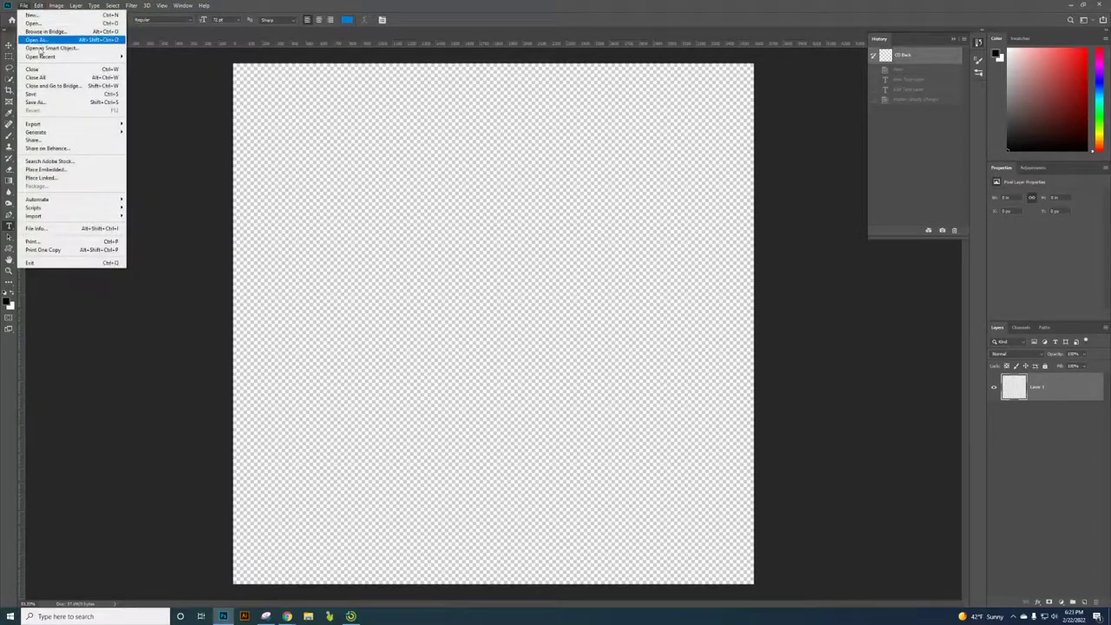
click(45, 105)
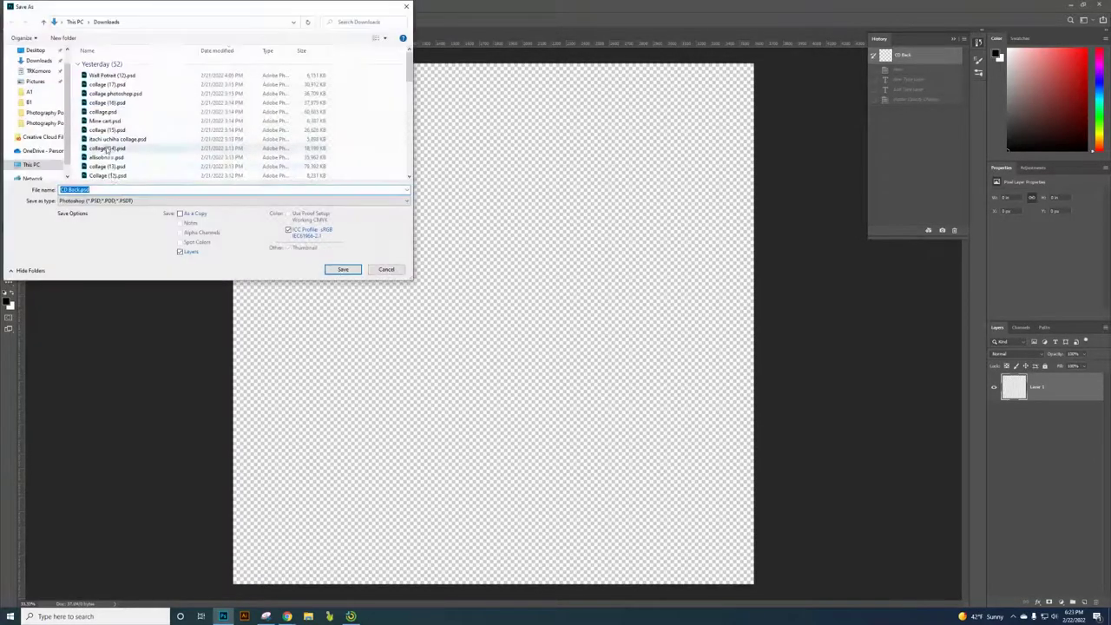
click(108, 201)
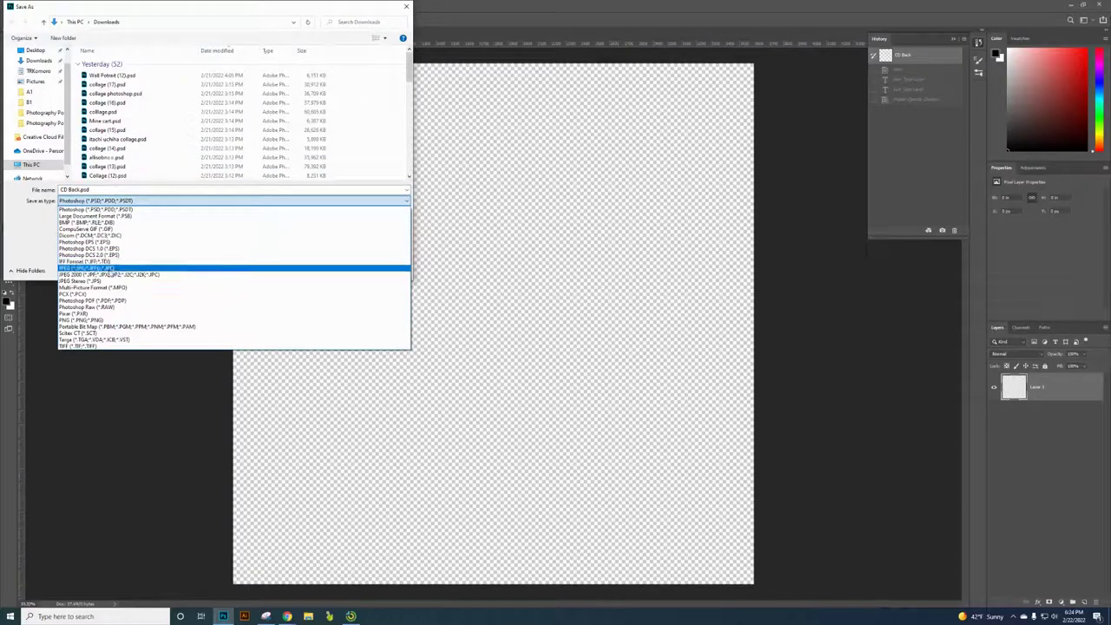
click(113, 268)
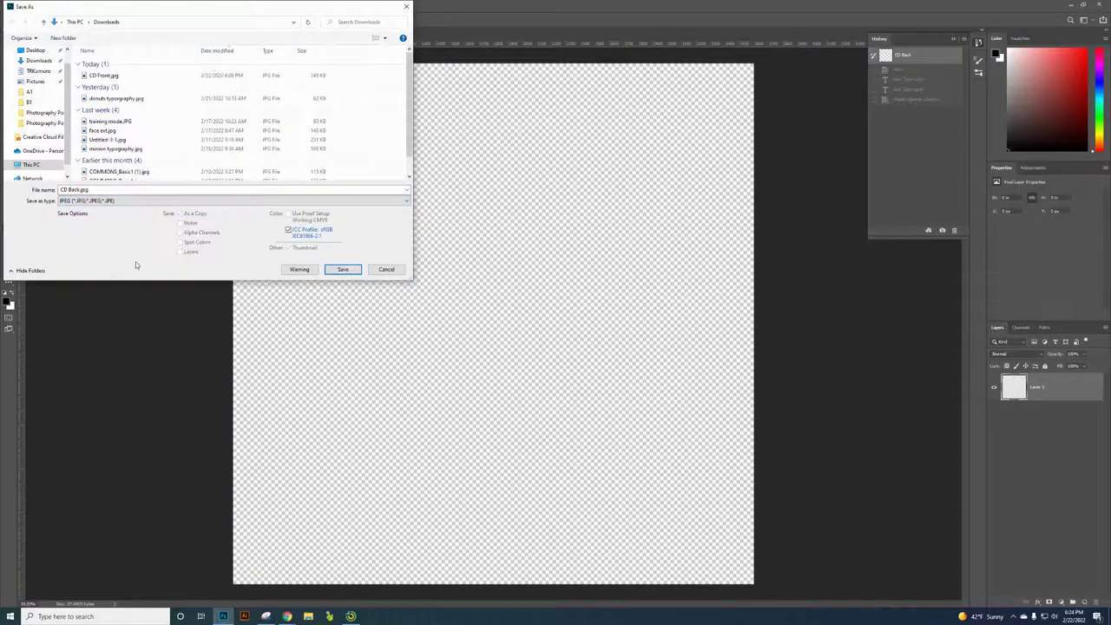
click(347, 269)
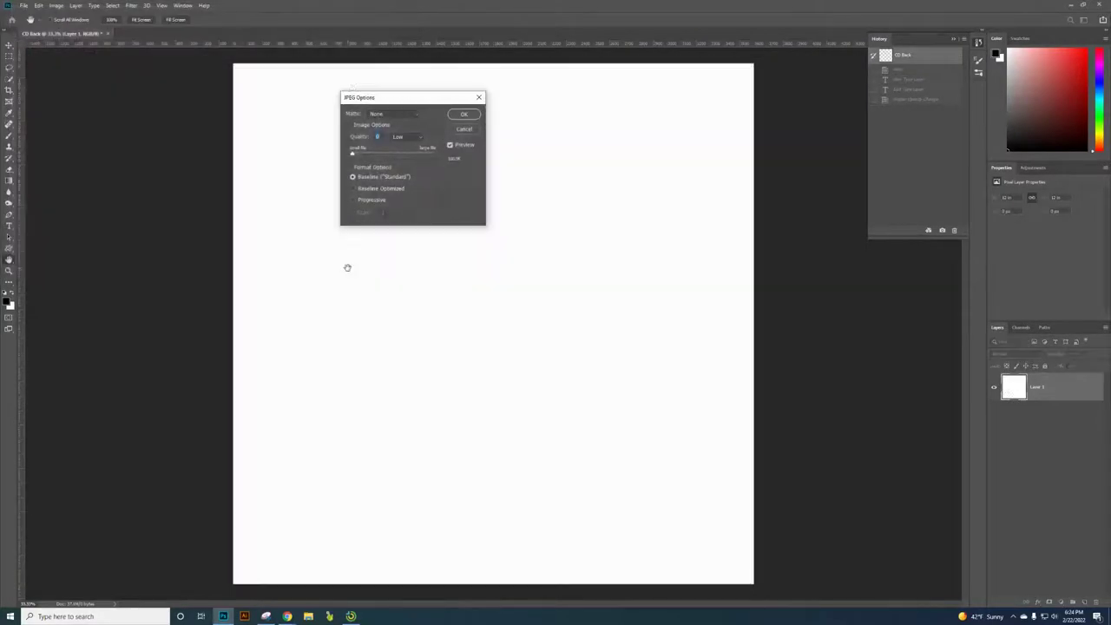
click(465, 115)
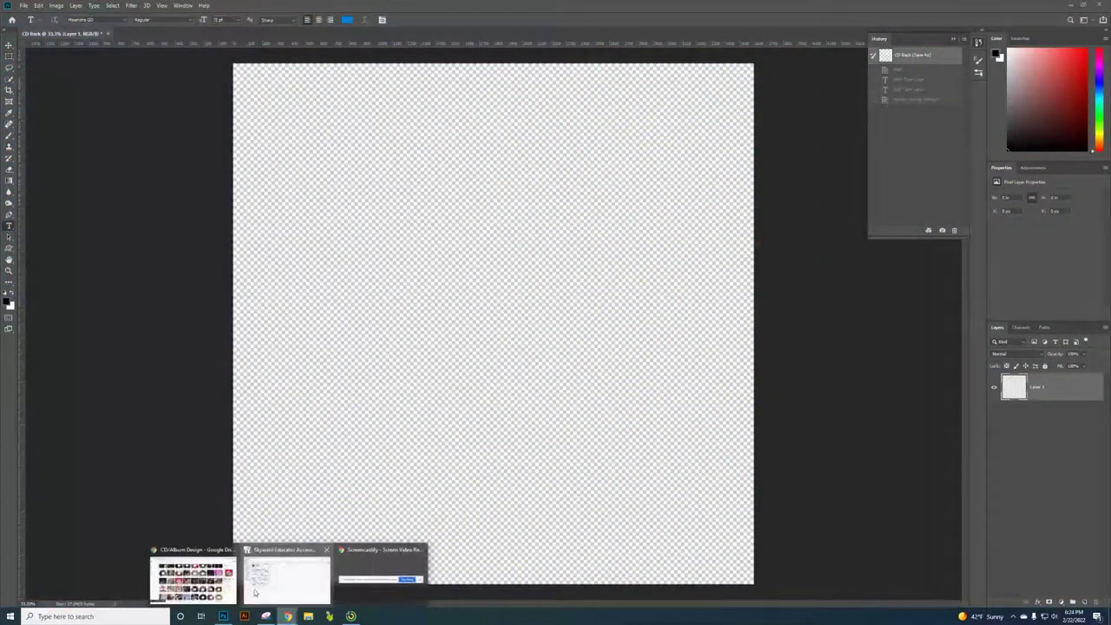
- Return to the Canvas assignment page in Chrome, closing the extra tab
click(252, 591)
click(297, 10)
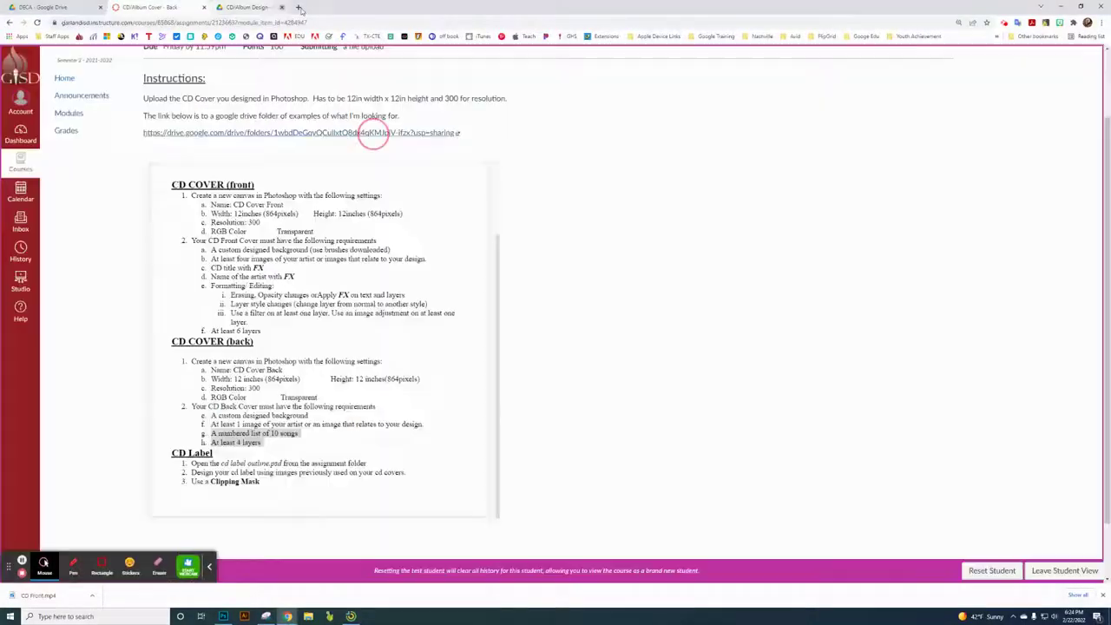
click(254, 7)
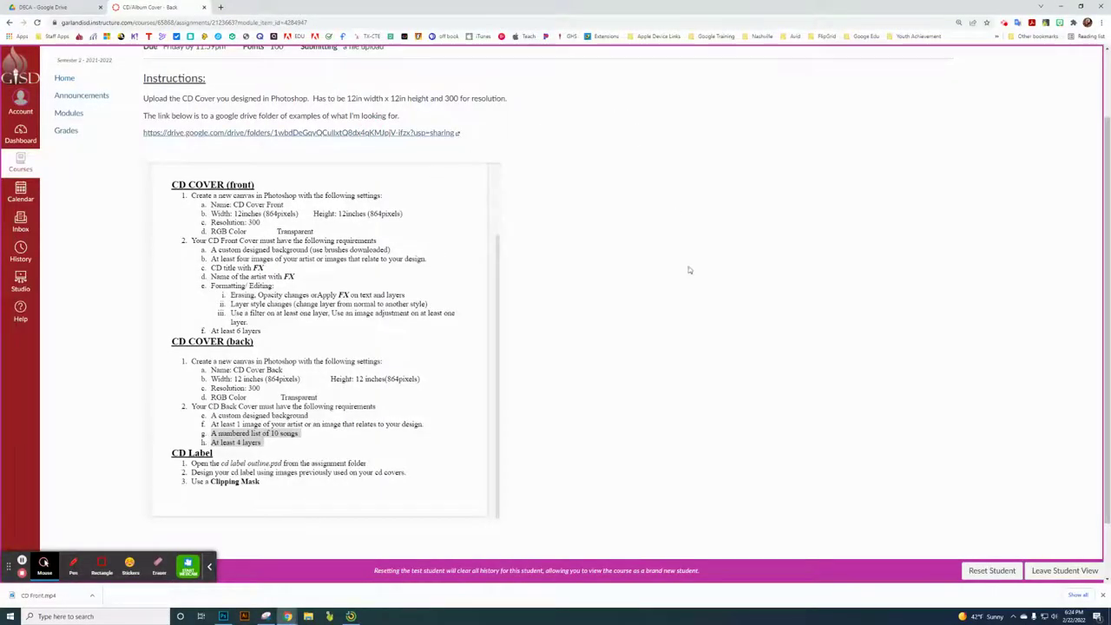
scroll(845, 369, up, 5)
- Upload CD Back.jpg as a file submission and submit the assignment
click(908, 104)
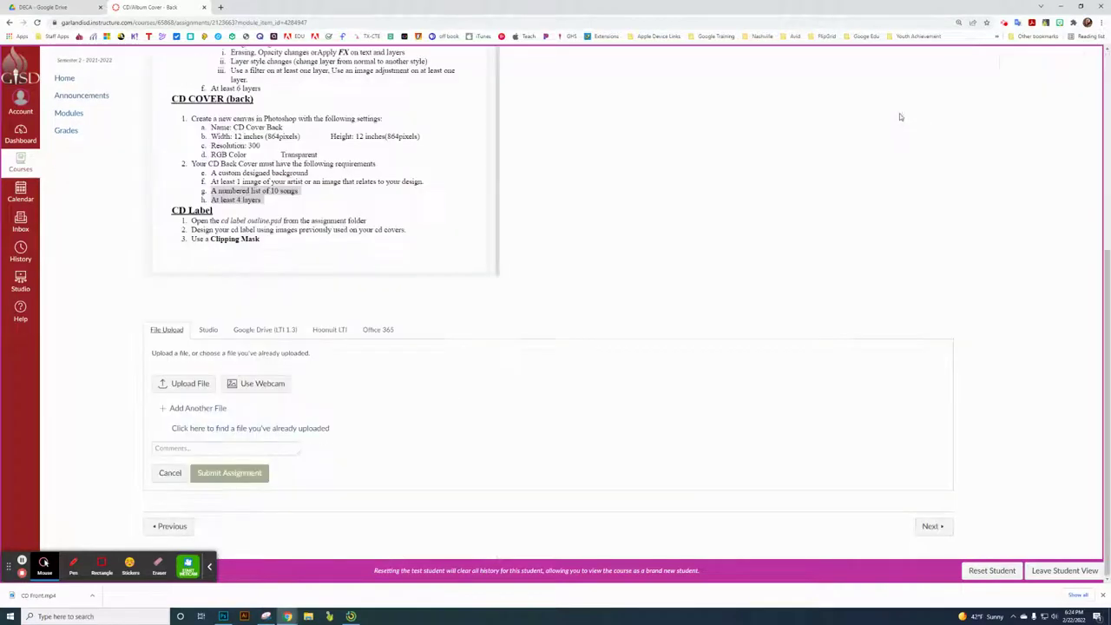
click(190, 387)
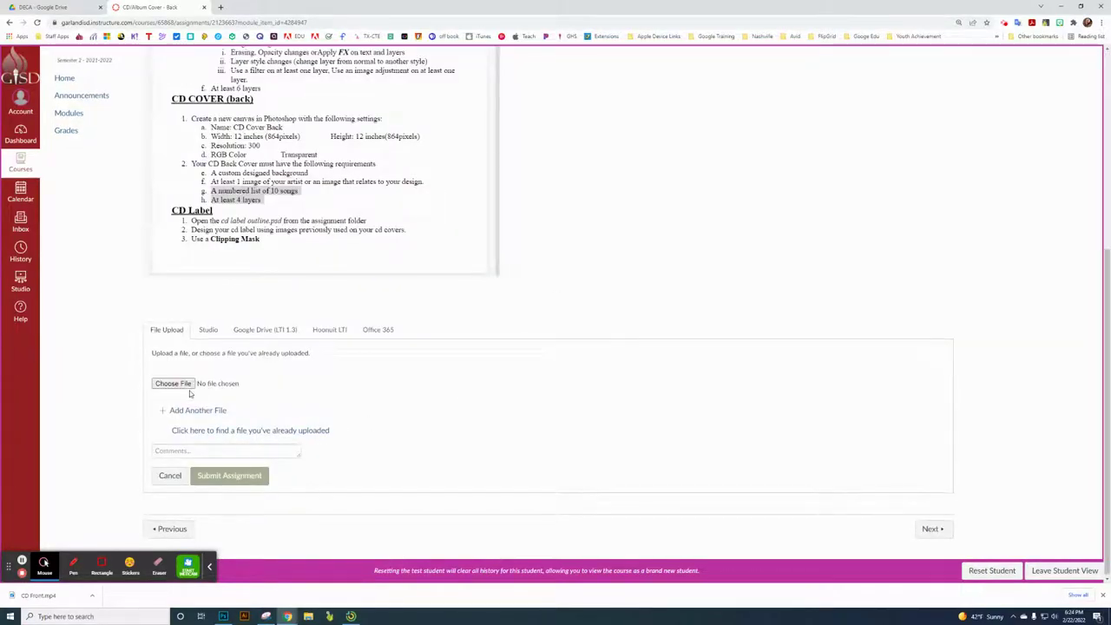
click(183, 384)
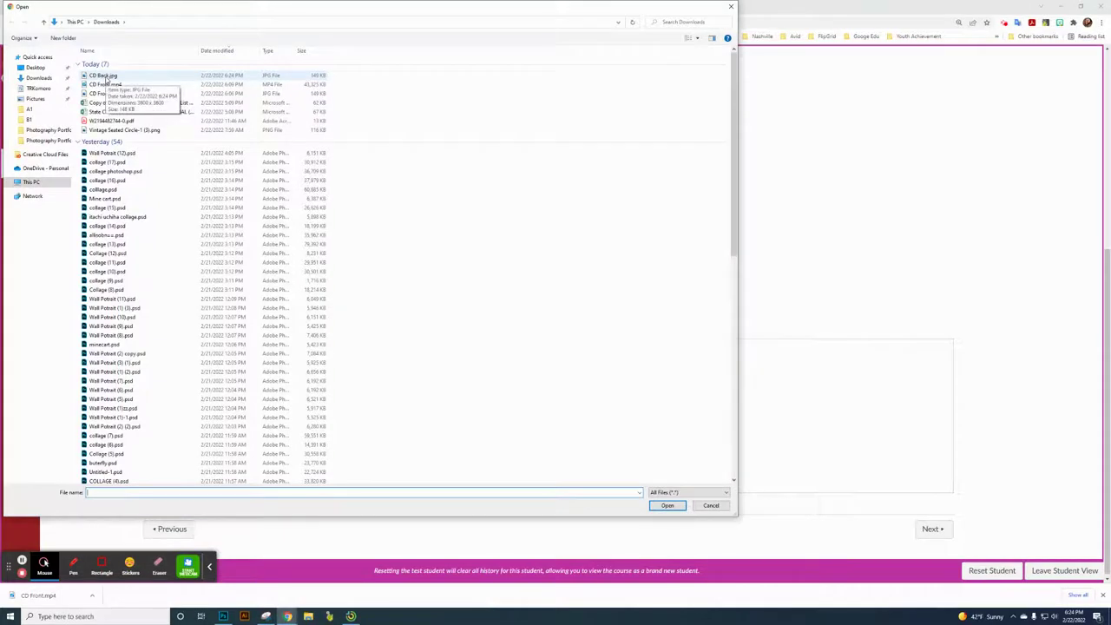
click(107, 78)
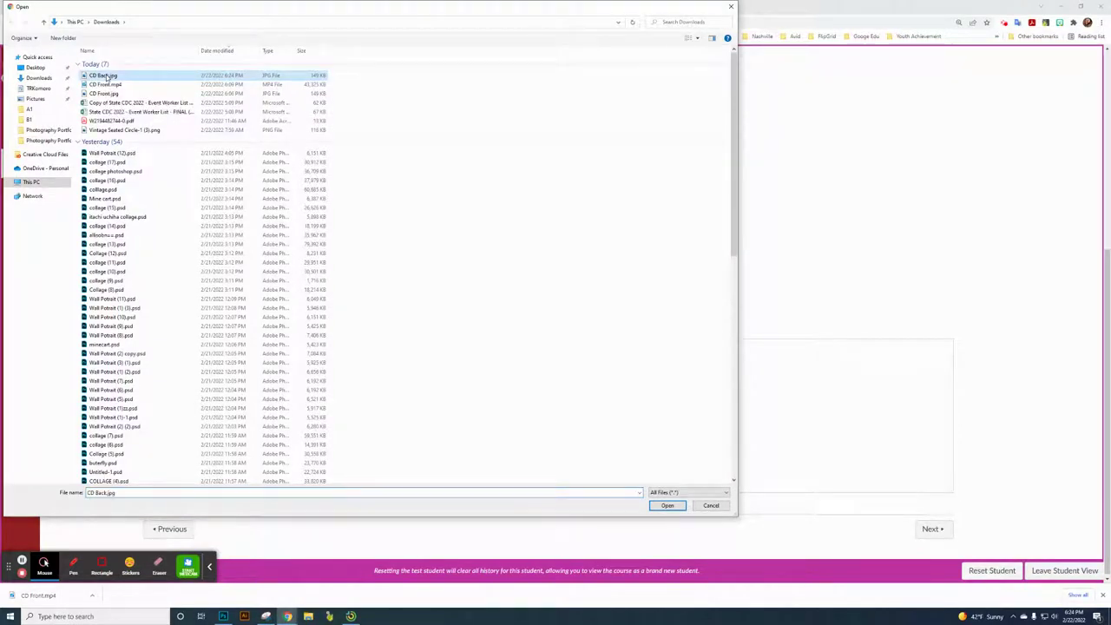
click(667, 506)
click(257, 476)
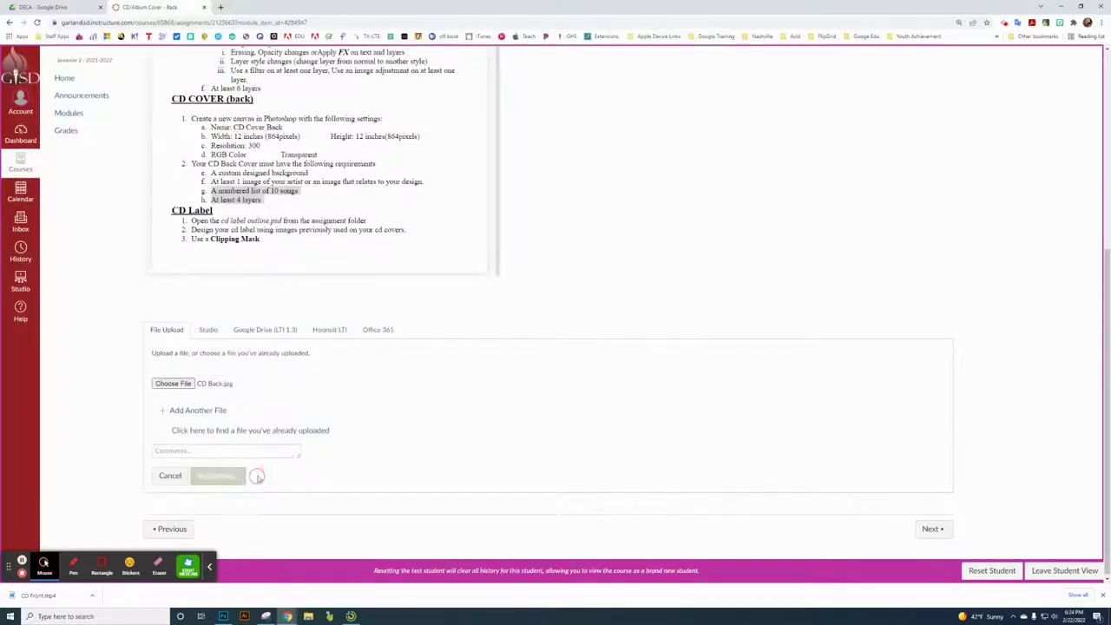